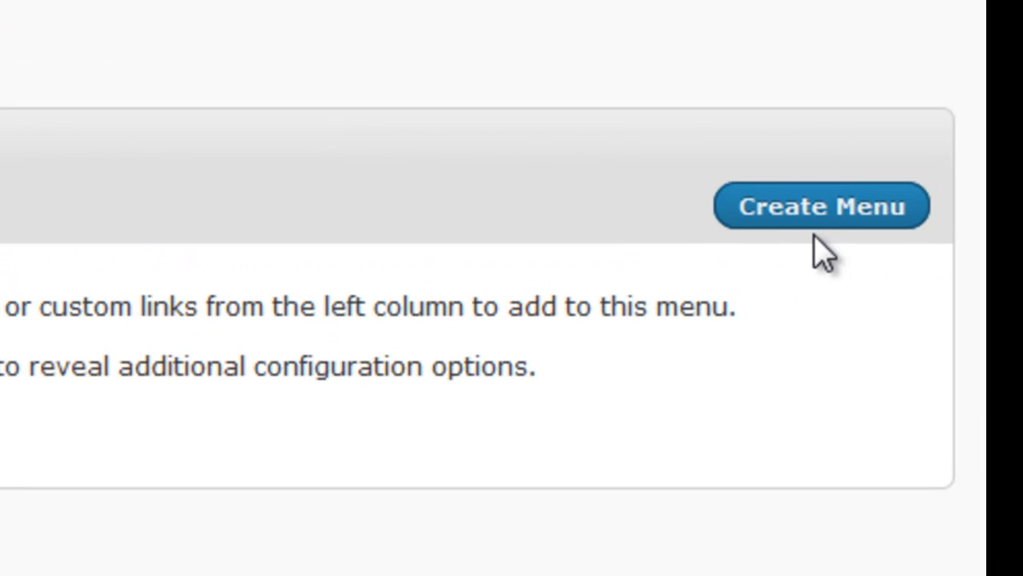
- Create the custom menu named Menu and add the Selling in 60 Minutes, Home and Make Your Blog Awesome pages to it
click(812, 200)
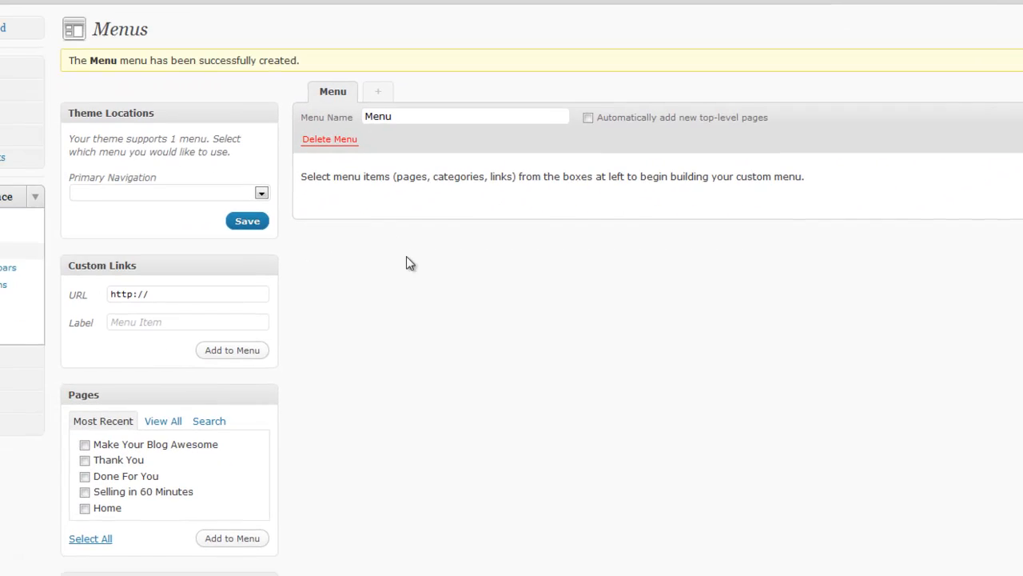
scroll(144, 454, down, 3)
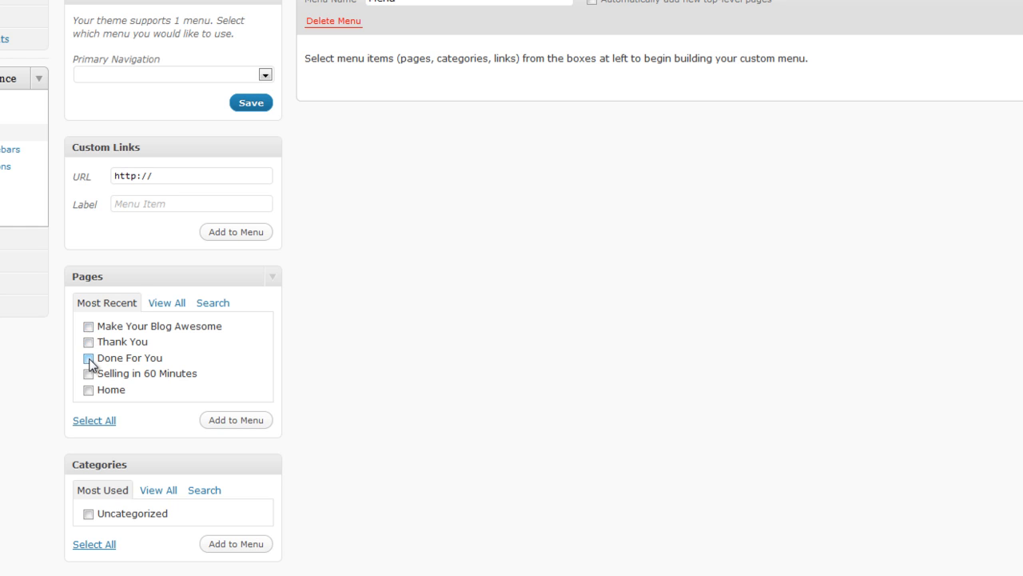
click(88, 373)
click(88, 389)
click(254, 419)
click(88, 326)
click(240, 420)
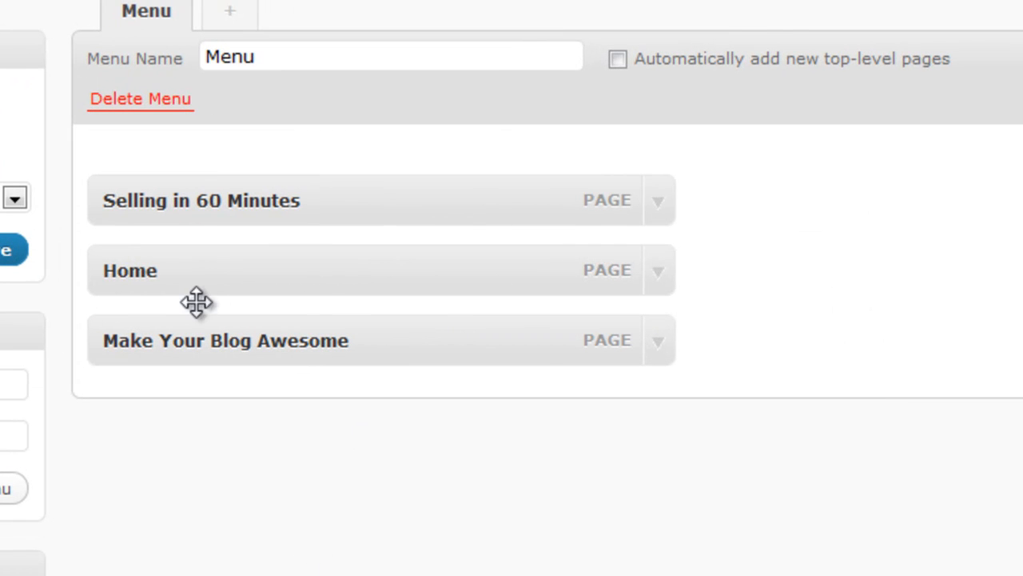
- Reorder the menu items to Home, Selling in 60 Minutes, Make Your Blog Awesome and save the menu
drag(305, 166, 306, 90)
drag(190, 162, 189, 178)
drag(190, 280, 164, 188)
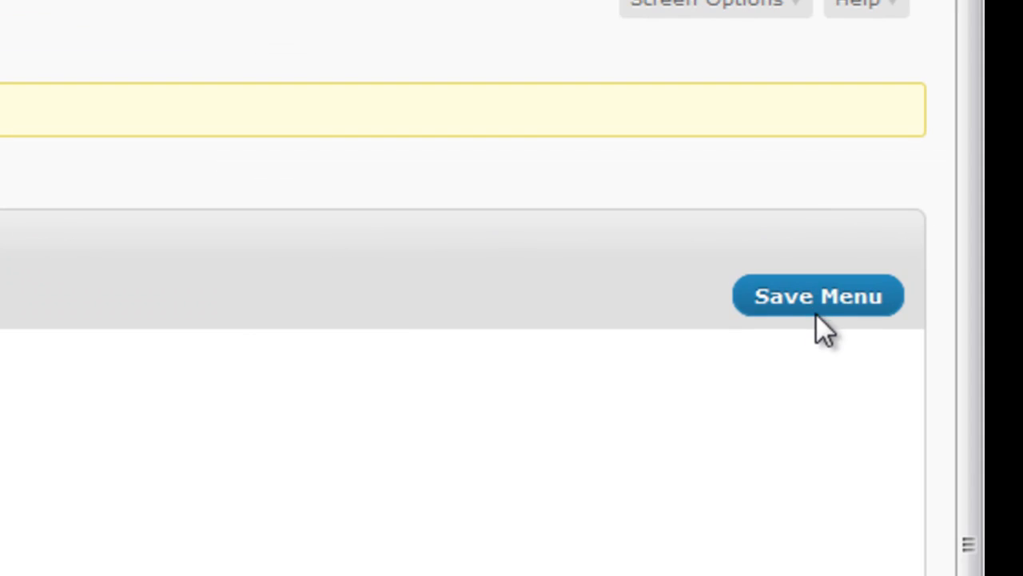
click(816, 301)
- Create a second custom menu named Main Menu
click(324, 252)
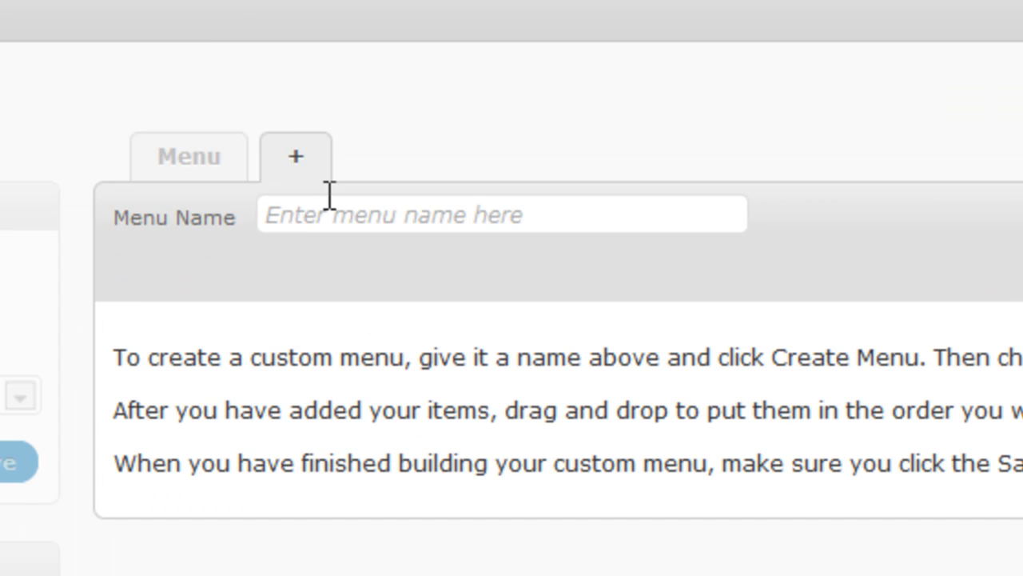
click(344, 224)
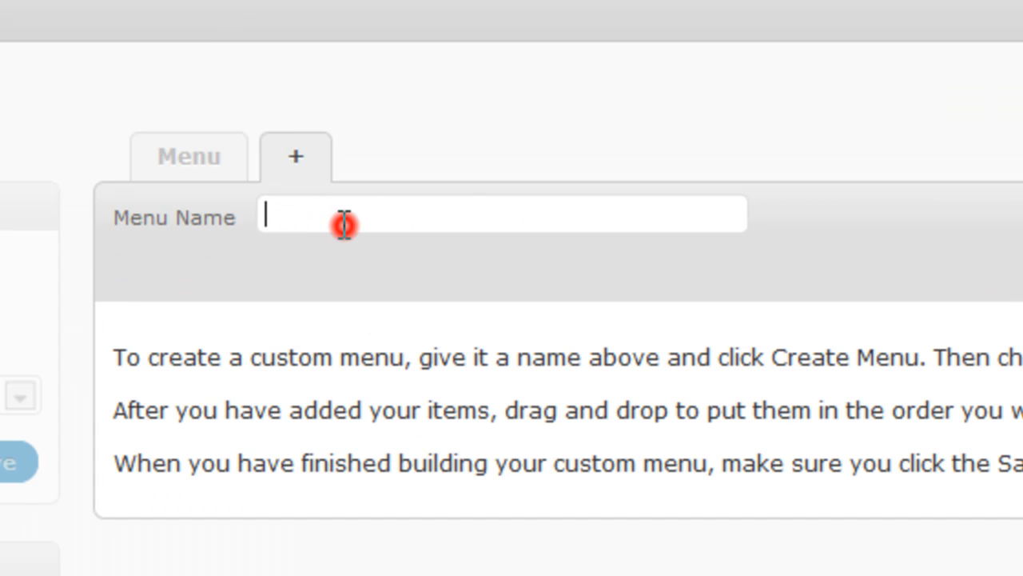
text(Main Men)
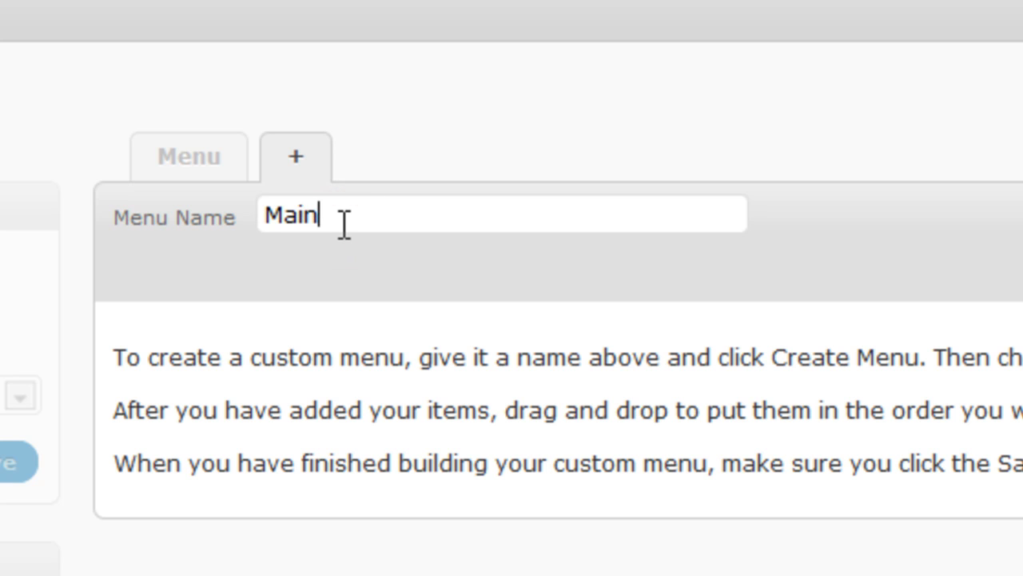
text(u)
click(802, 264)
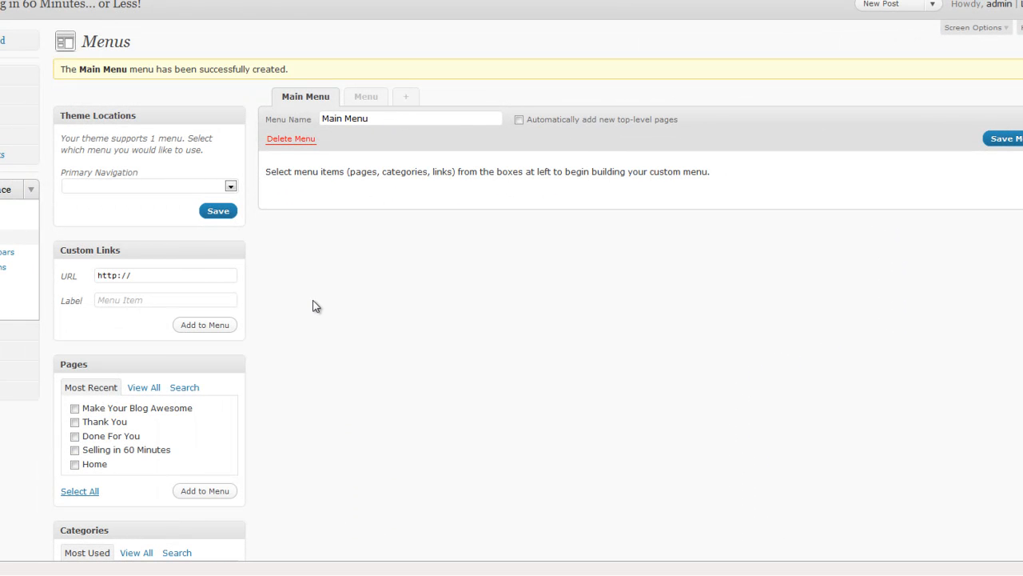
- Add the Home, Selling in 60 Minutes, Done For You and Make Your Blog Awesome pages to Main Menu
scroll(312, 196, down, 3)
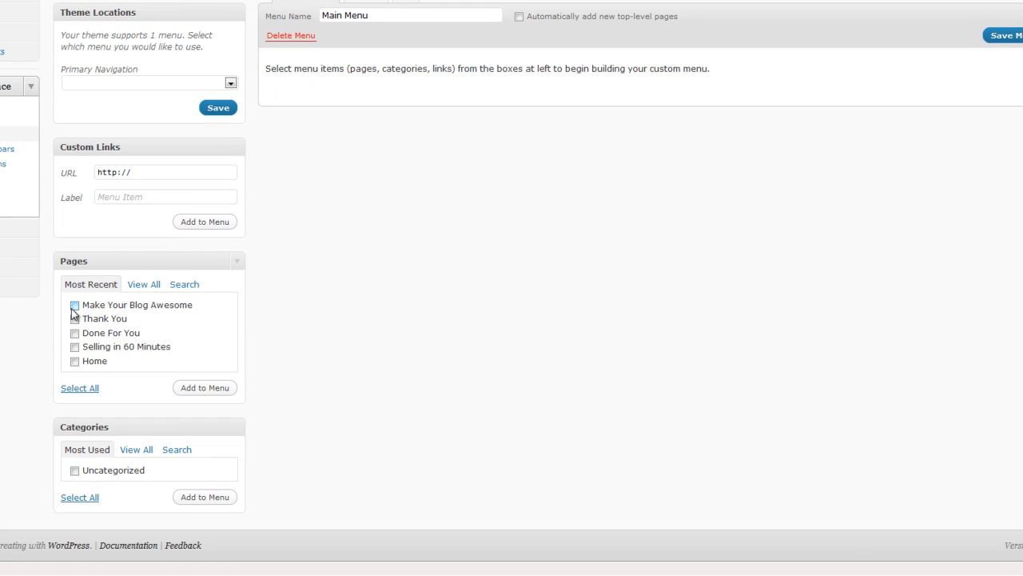
scroll(361, 151, up, 3)
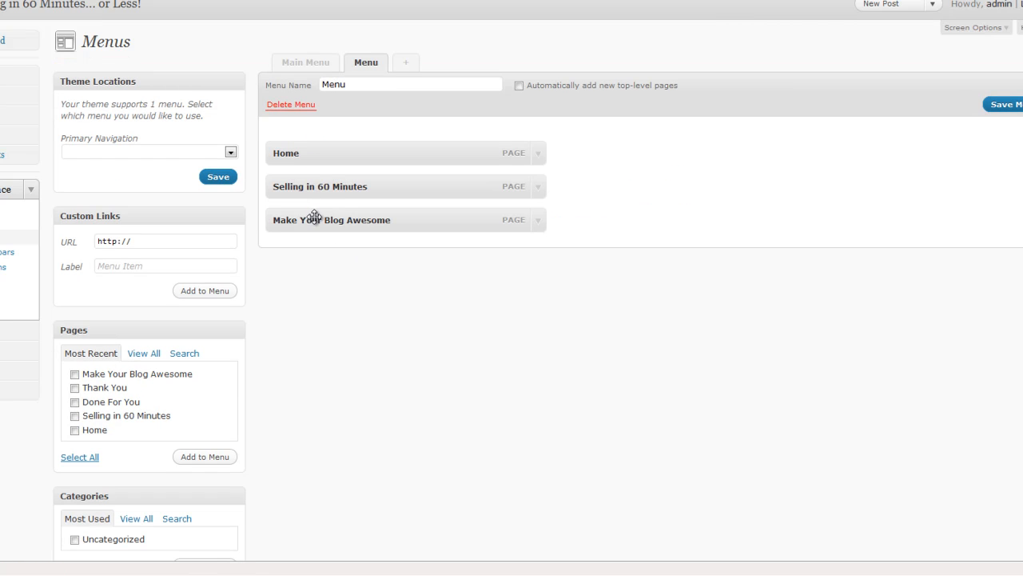
click(306, 64)
scroll(138, 459, down, 1)
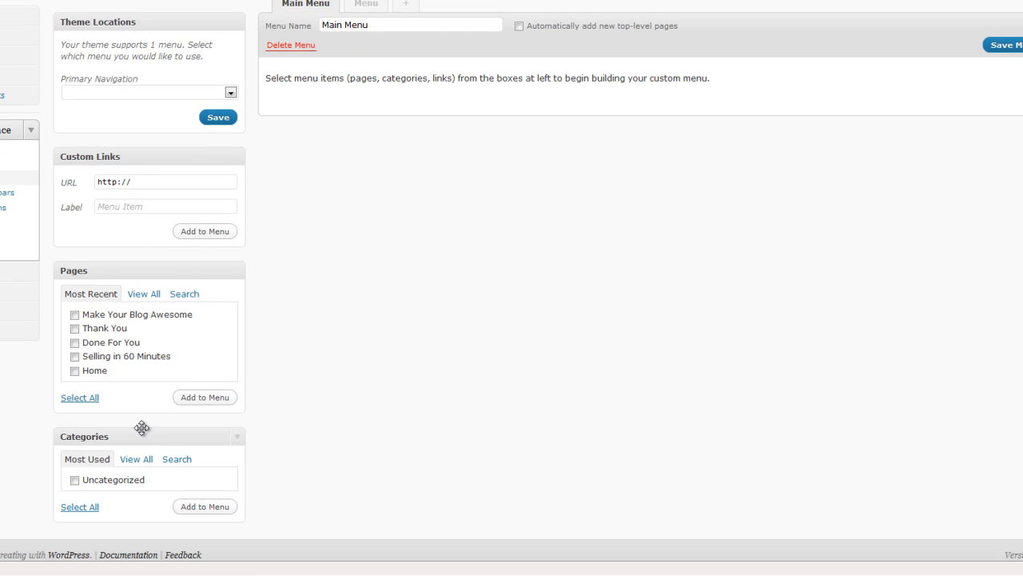
click(75, 361)
click(75, 346)
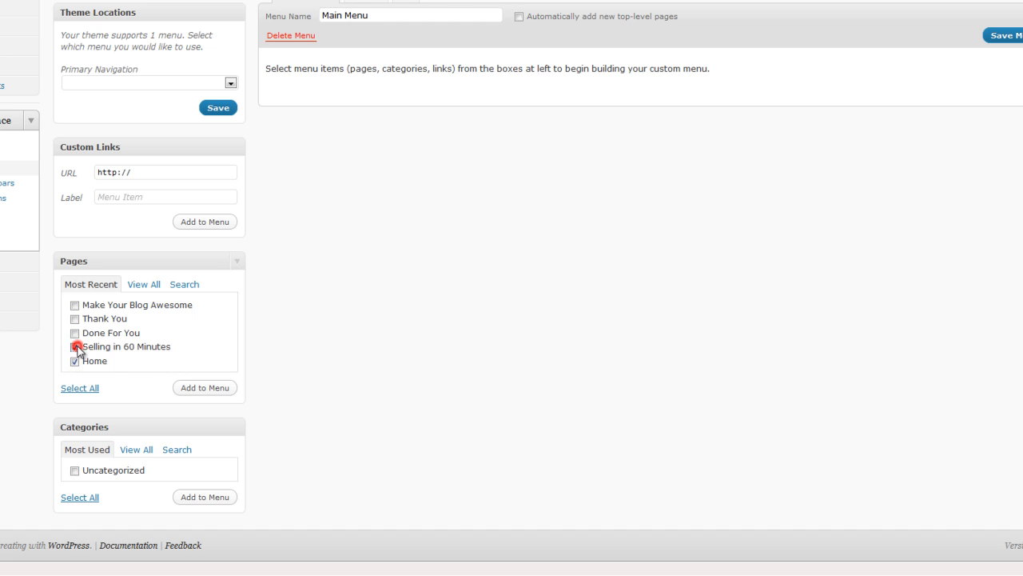
click(76, 305)
click(210, 389)
- Reorder Main Menu to Home, Selling in 60 Minutes, Make Your Blog Awesome, Done For You and save it
drag(299, 184, 296, 65)
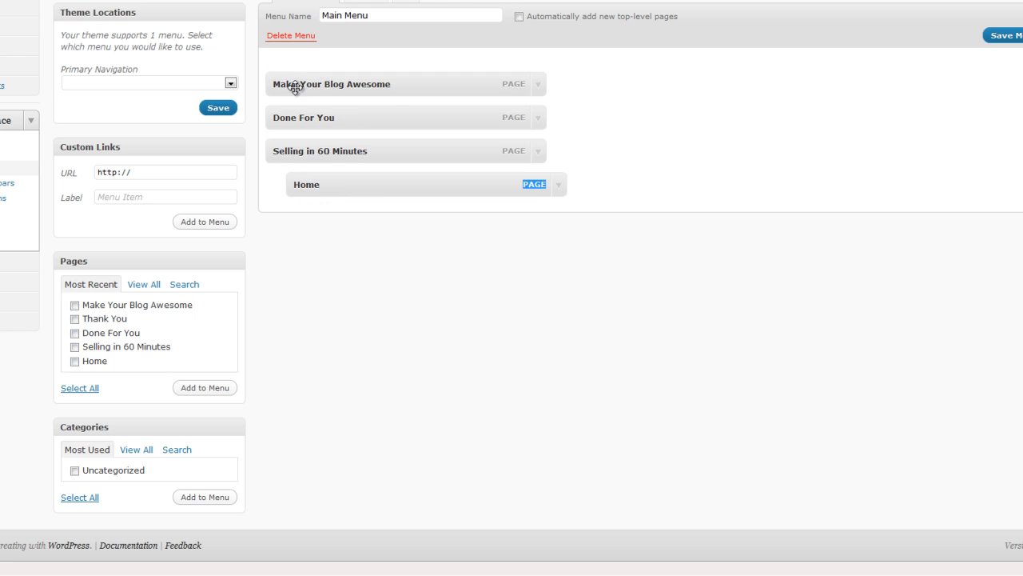
drag(316, 192, 297, 56)
drag(308, 190, 288, 64)
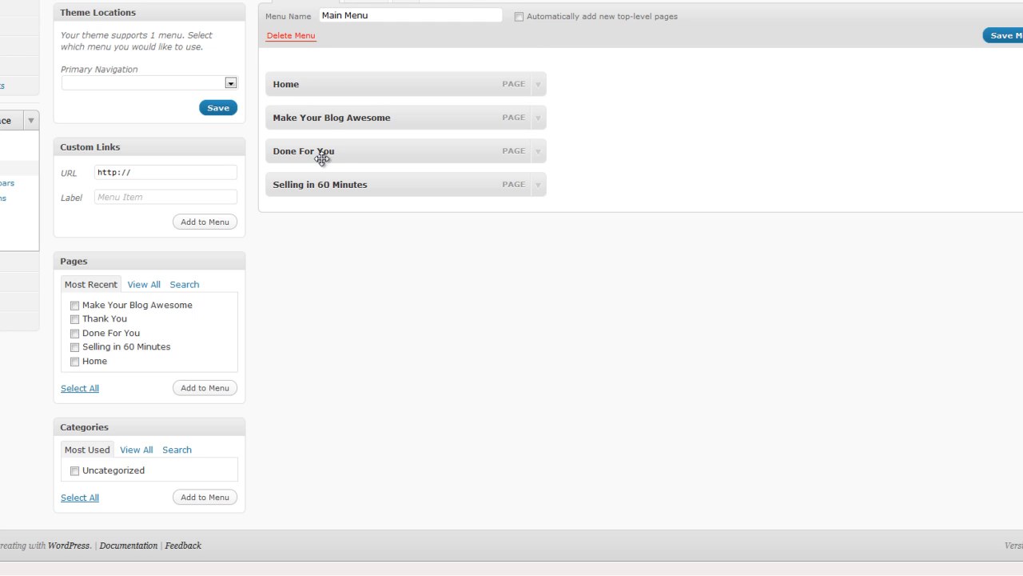
drag(313, 185, 292, 113)
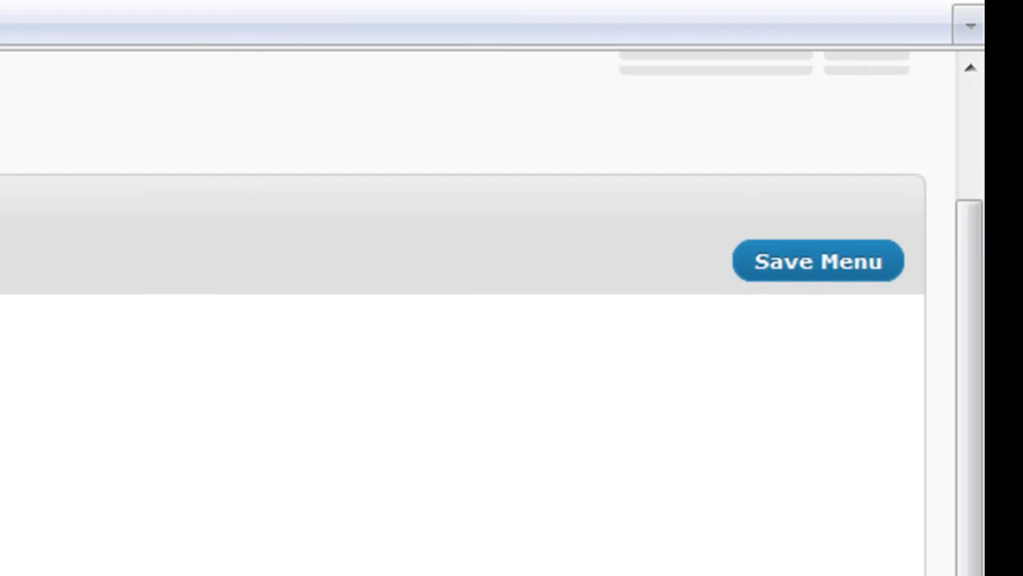
scroll(480, 320, up, 2)
click(818, 350)
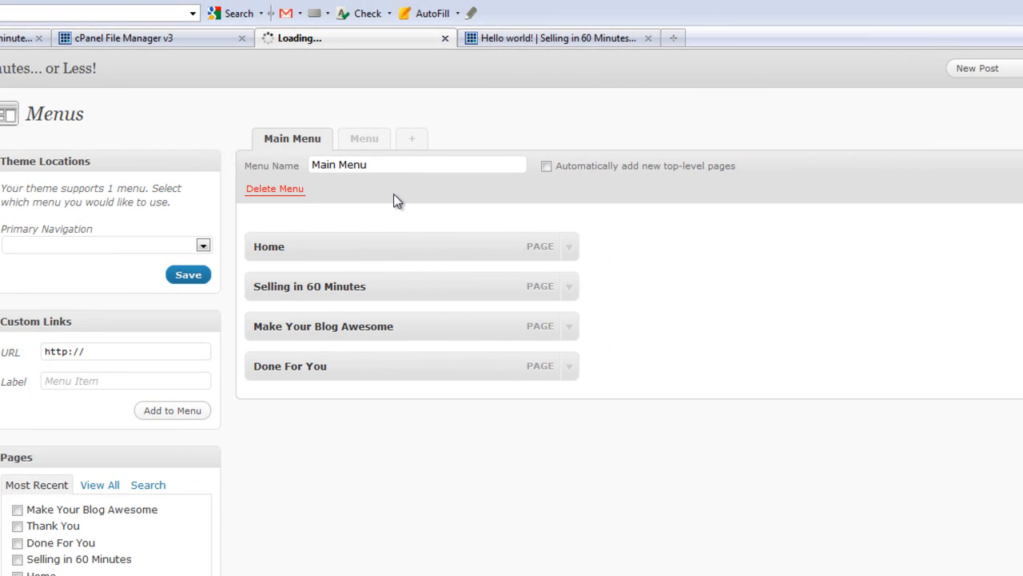
- Remove the Make Your Blog Awesome page from the menu named Menu, save it, and return to Main Menu
click(372, 139)
drag(293, 323, 290, 455)
click(571, 328)
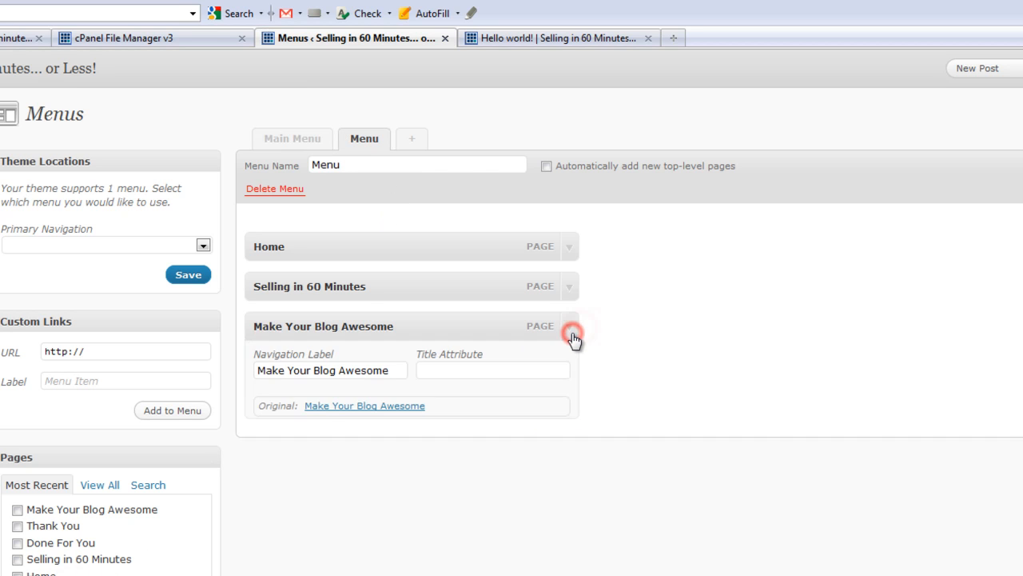
click(273, 436)
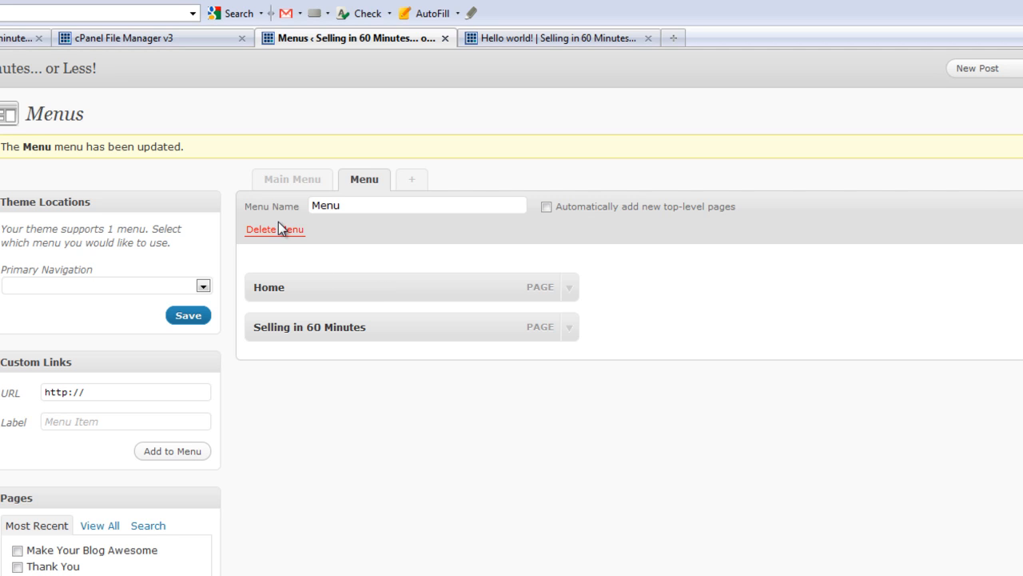
click(299, 179)
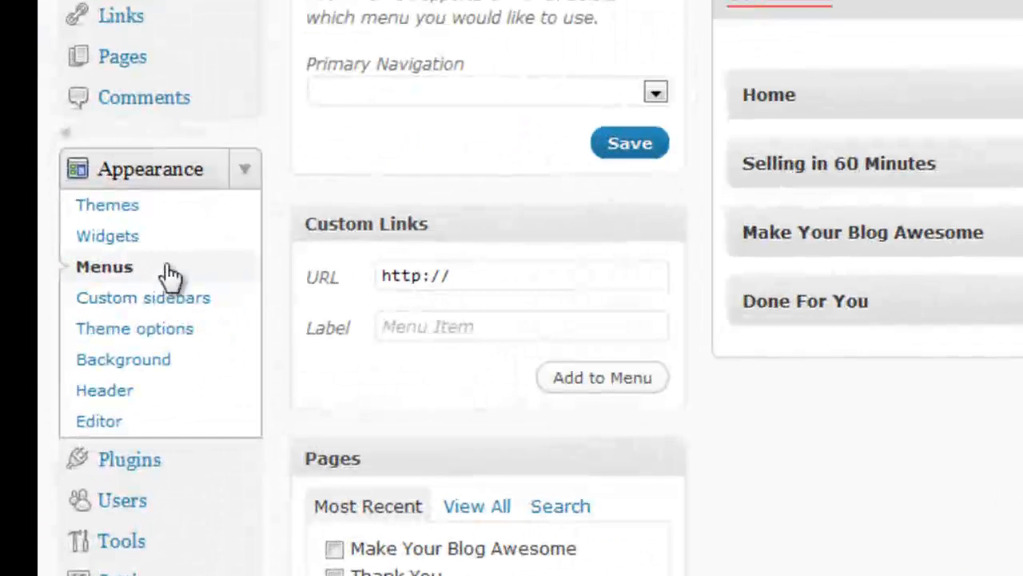
- Open the Widgets page and expand the Front Page, Selling in 60 and Primary Widget Area sidebars
click(75, 284)
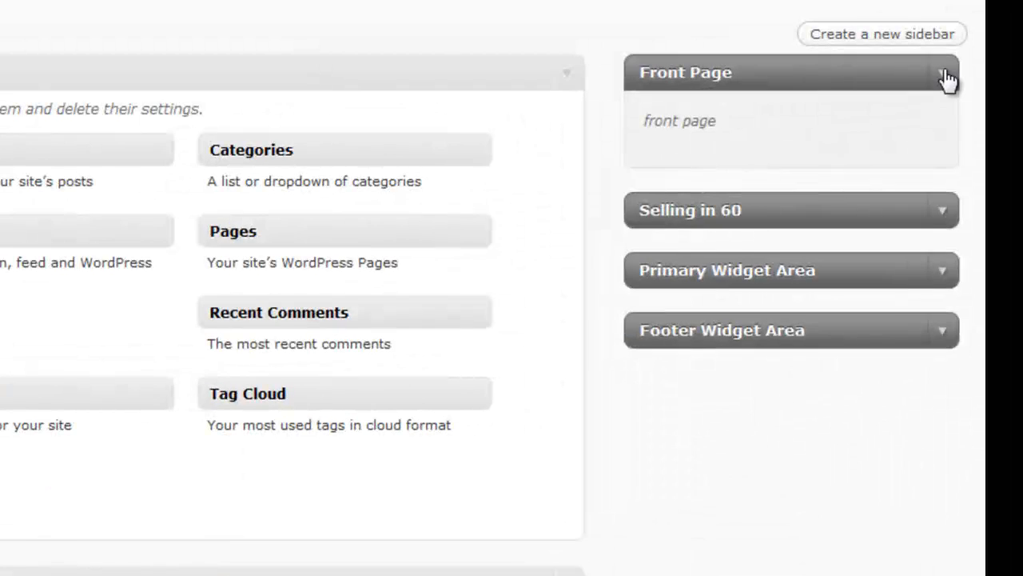
click(946, 74)
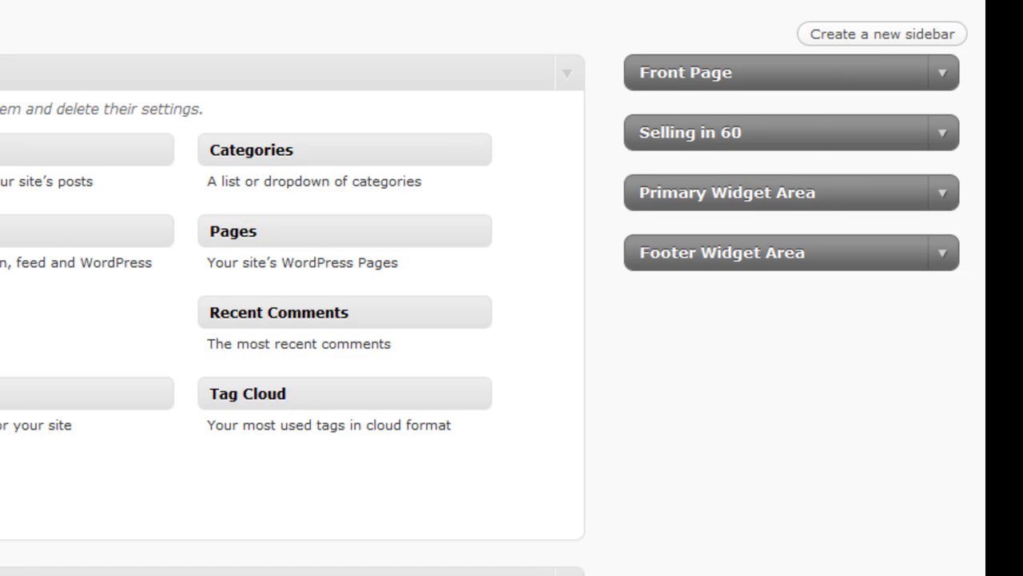
click(943, 76)
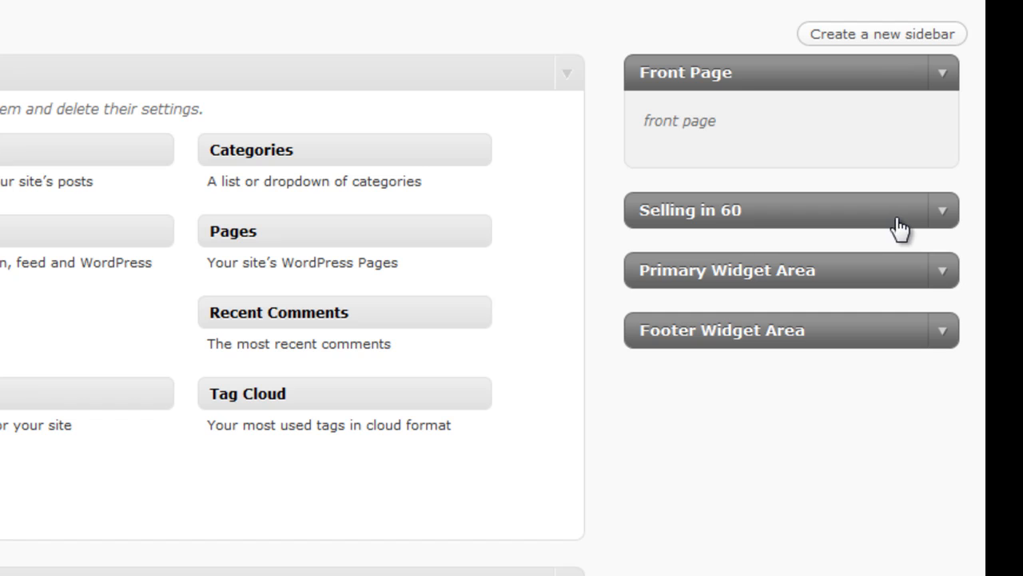
click(944, 208)
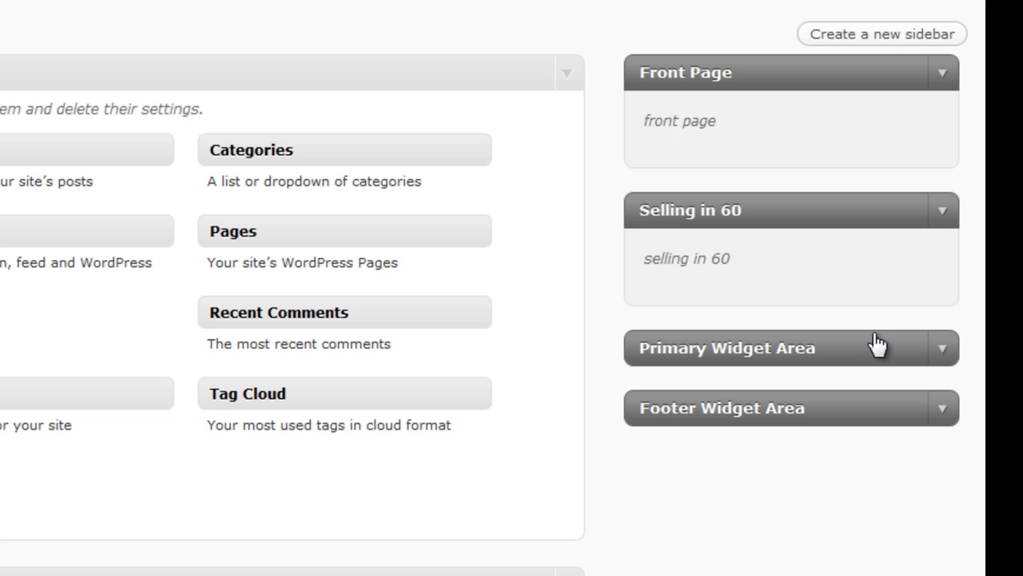
click(943, 348)
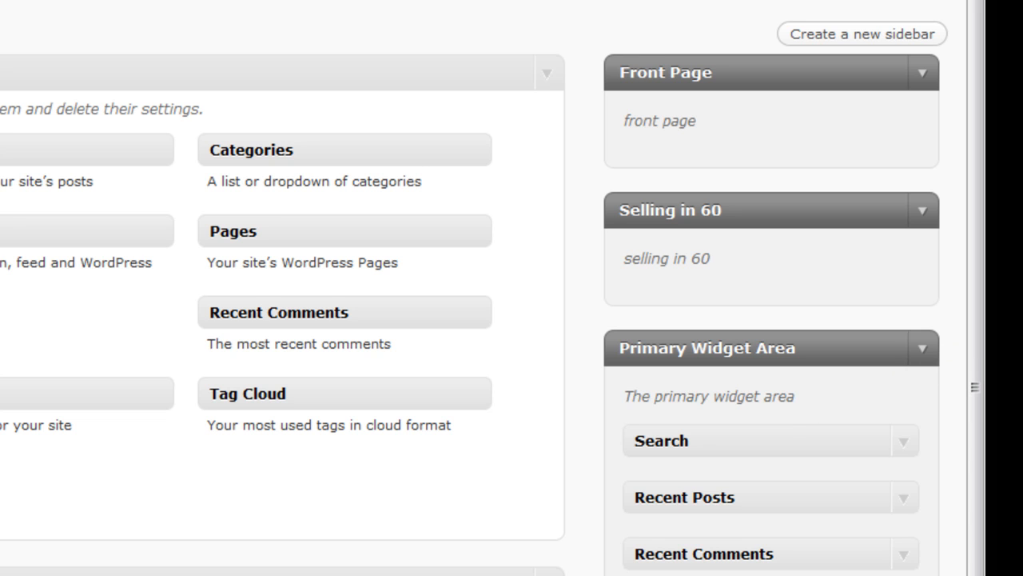
- Remove all the default widgets, including Search, Recent Posts and Recent Comments, from the Primary Widget Area
drag(648, 440, 431, 202)
drag(726, 133, 383, 180)
drag(789, 136, 468, 168)
drag(754, 131, 479, 164)
drag(811, 130, 455, 168)
drag(723, 137, 422, 201)
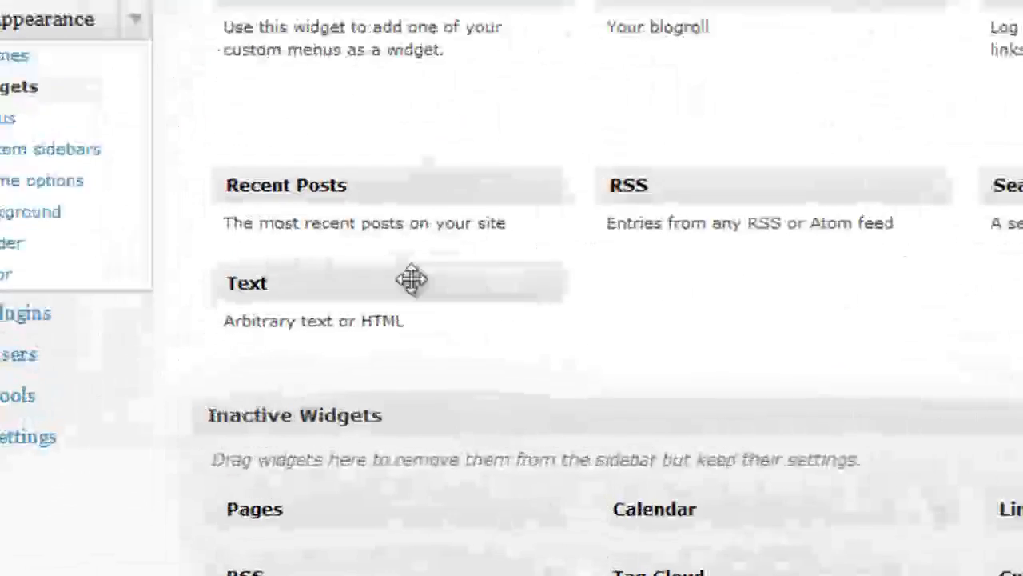
- Add a Text widget to each of the Front Page, Selling in 60 and Primary Widget Area sidebars
drag(198, 364, 863, 328)
drag(1022, 192, 845, 150)
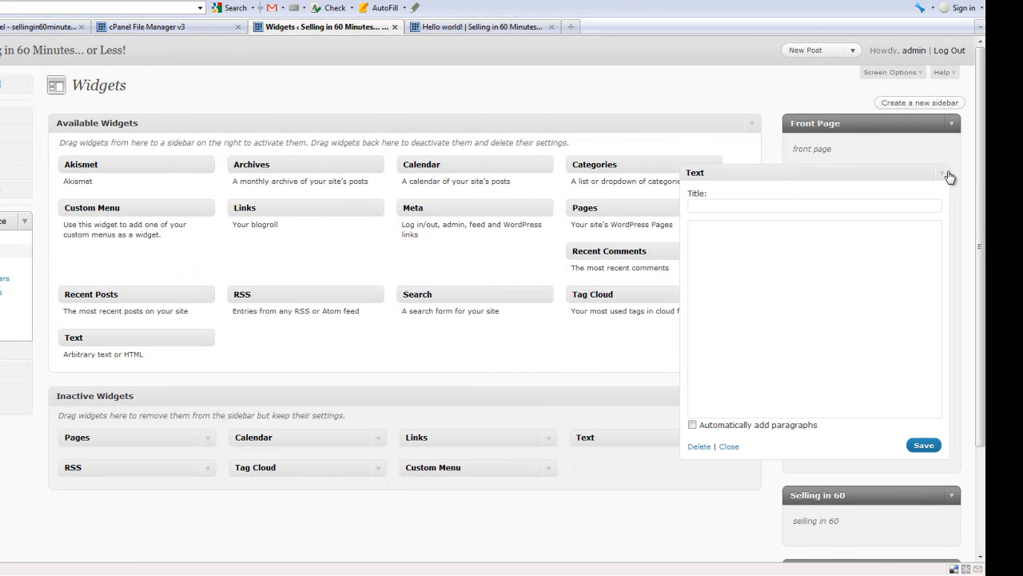
click(949, 176)
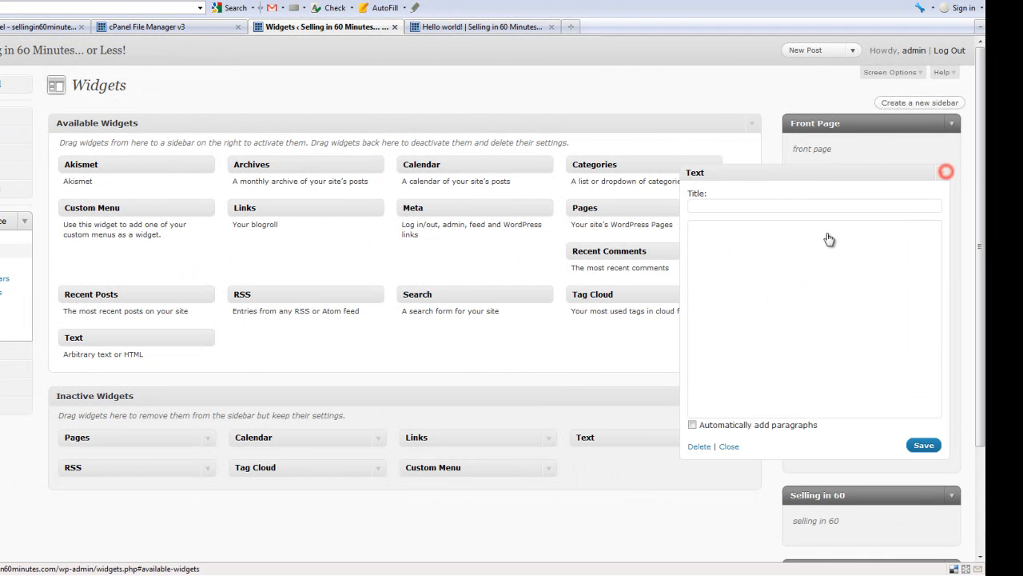
drag(102, 337, 876, 260)
click(945, 279)
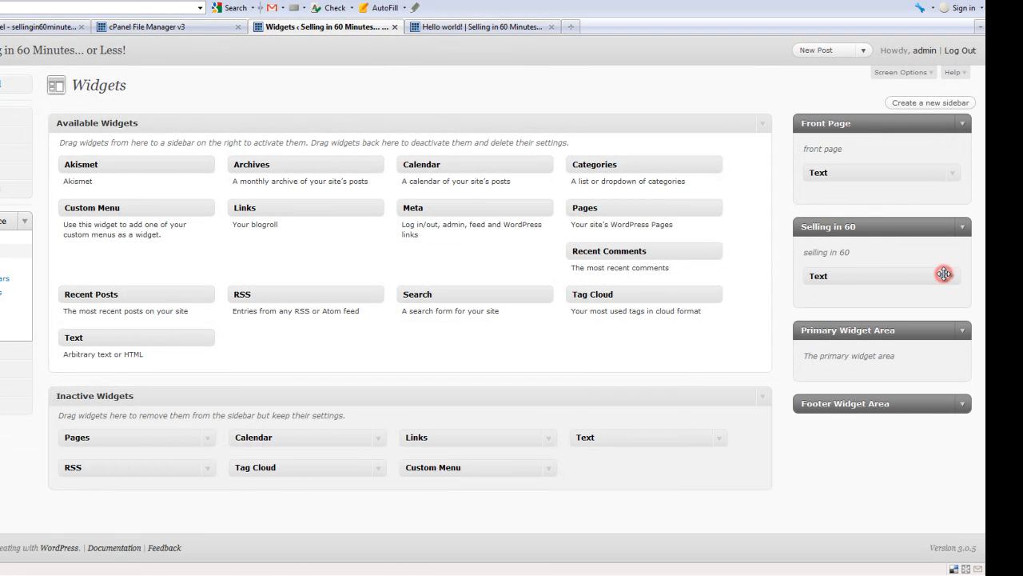
drag(102, 336, 869, 408)
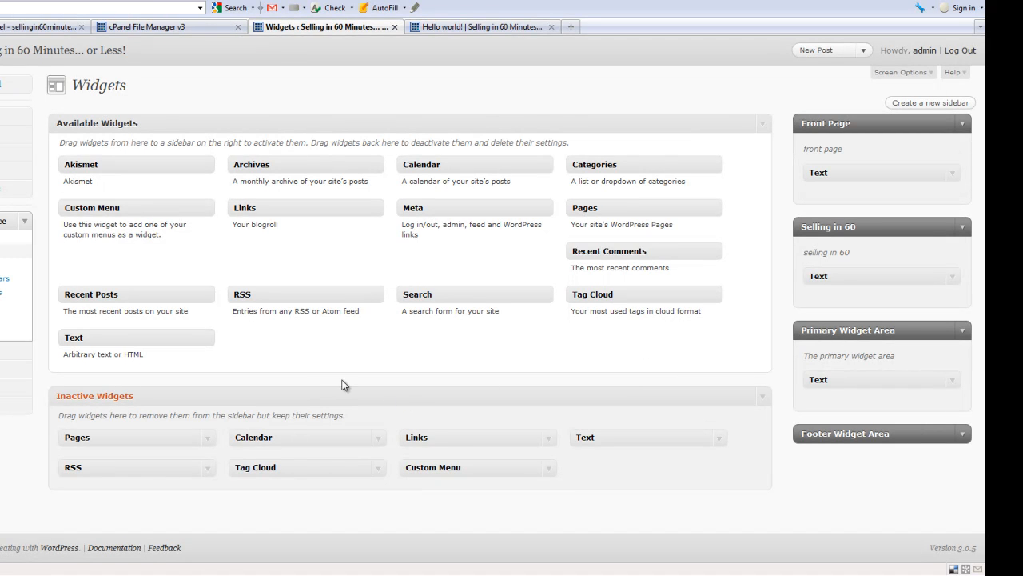
- Add a Custom Menu widget below the Text widget in the Front Page, Selling in 60 and Primary Widget Area sidebars
drag(110, 207, 834, 193)
drag(855, 189, 855, 190)
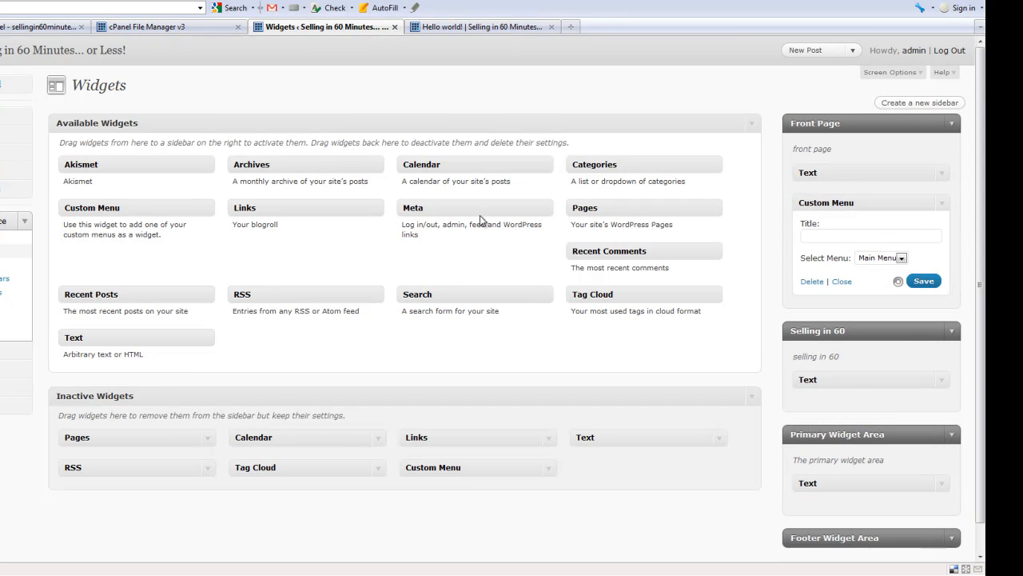
drag(132, 205, 849, 406)
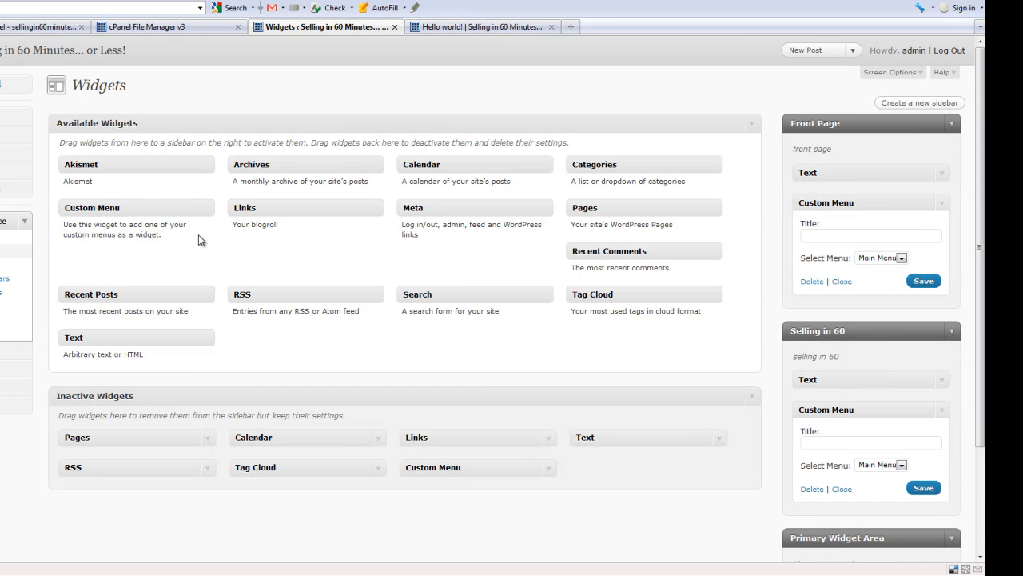
drag(118, 208, 859, 488)
scroll(873, 497, up, 3)
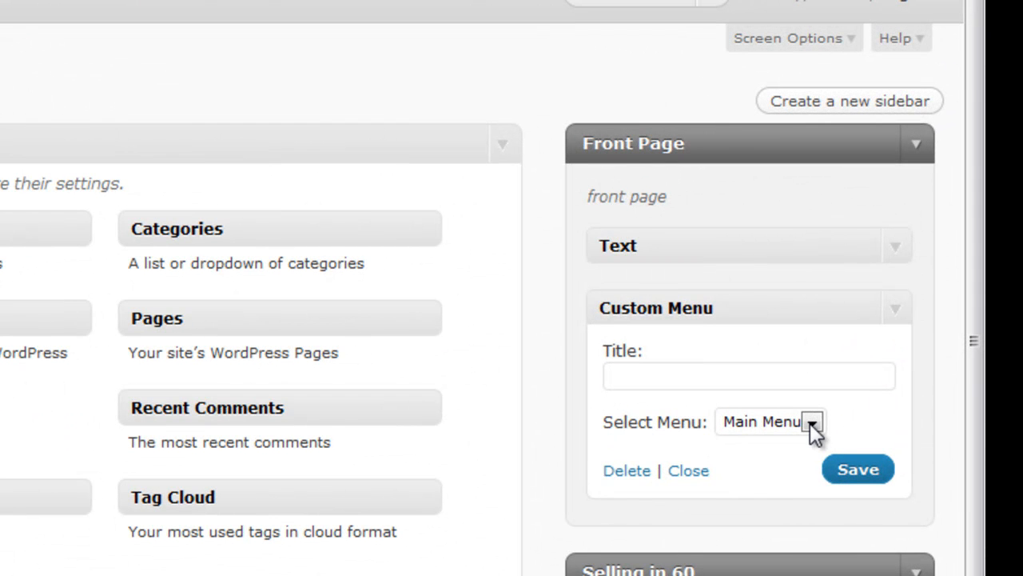
- Set the Front Page sidebar's Custom Menu widget to use Menu, save it, and collapse the widget
click(811, 423)
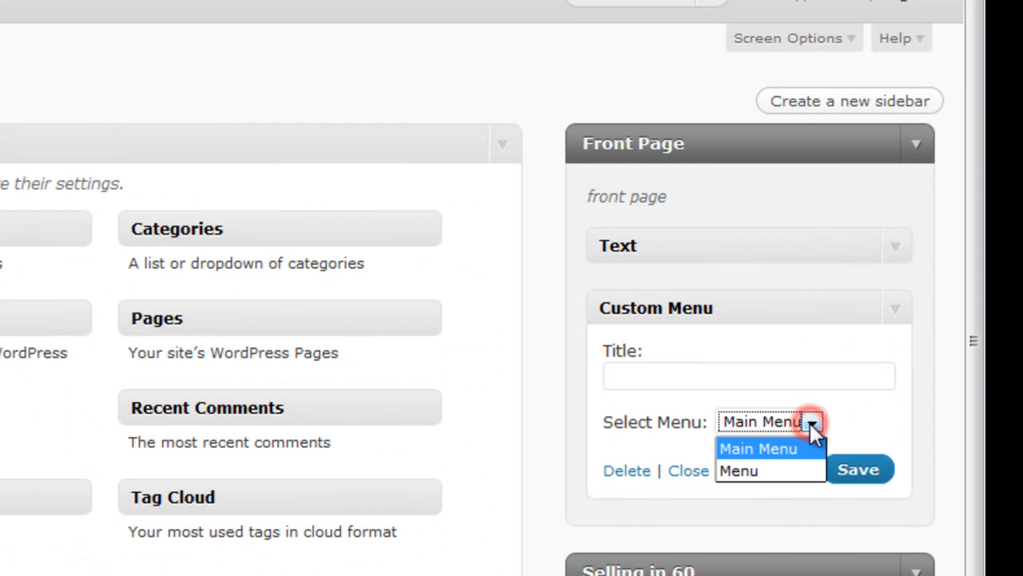
click(749, 473)
click(856, 472)
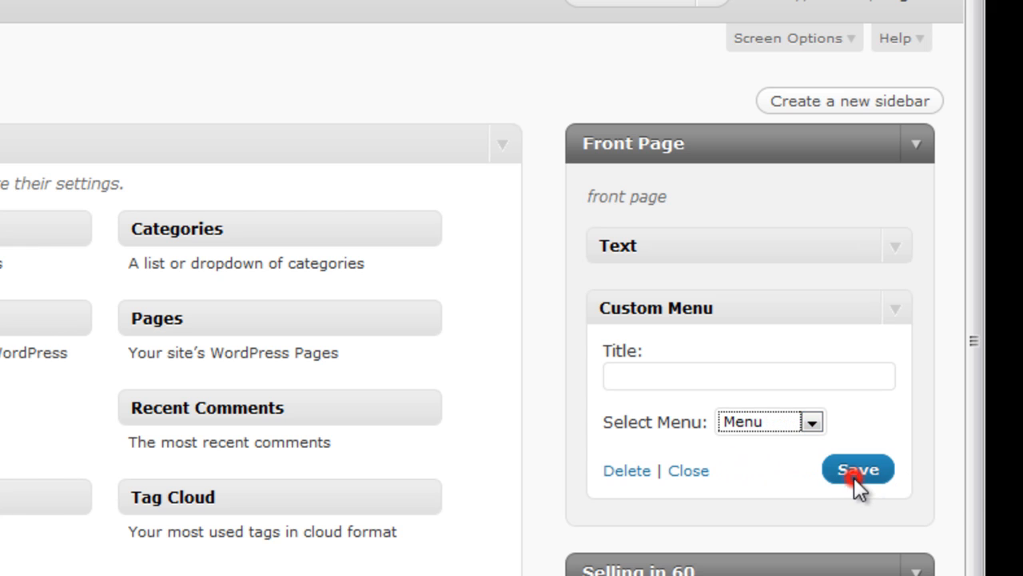
click(895, 310)
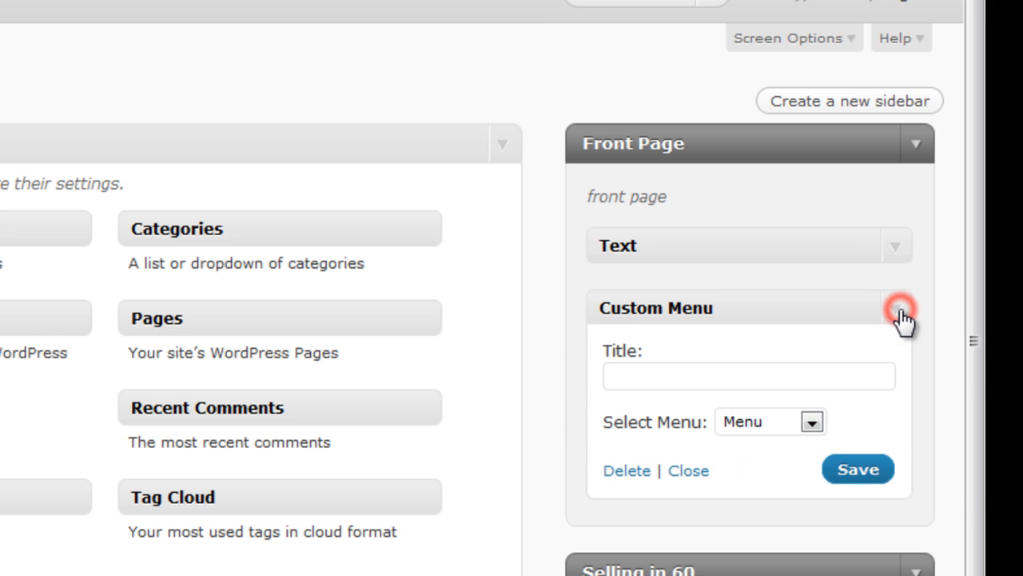
- Save the Custom Menu widgets of the Selling in 60 and Primary Widget Area sidebars with Main Menu selected
click(916, 144)
scroll(919, 448, down, 3)
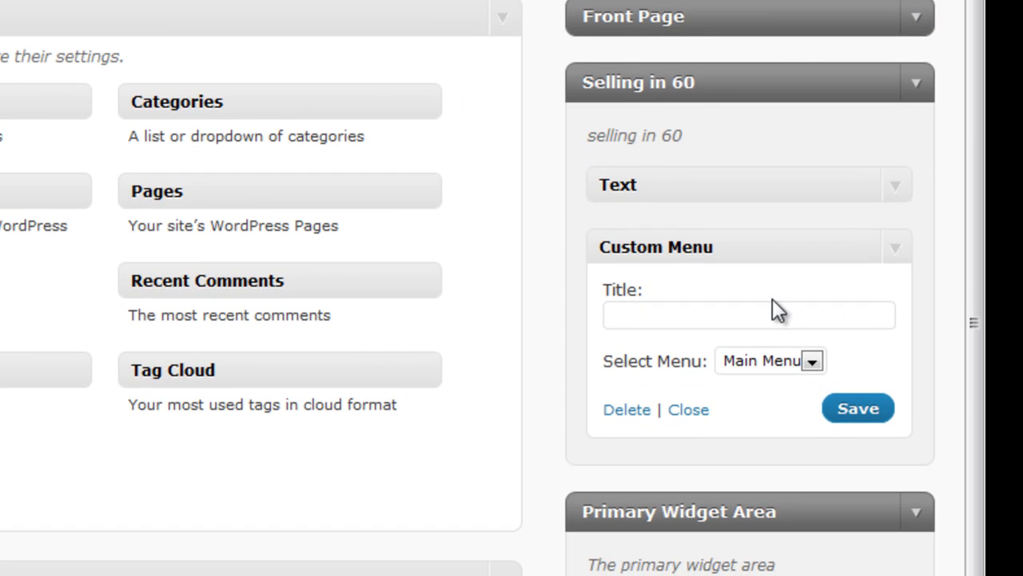
click(813, 360)
click(743, 386)
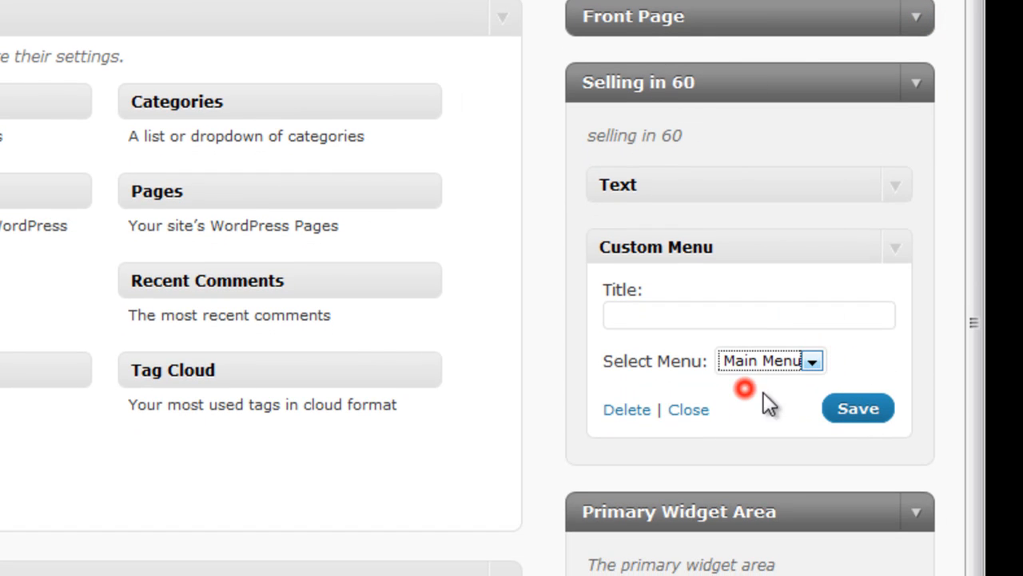
click(841, 414)
click(913, 84)
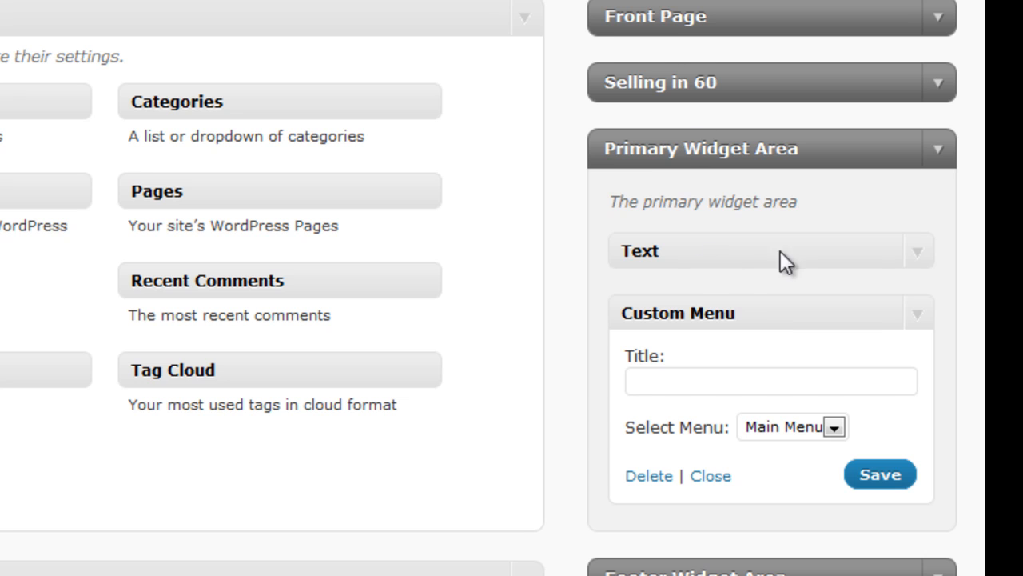
scroll(695, 423, down, 2)
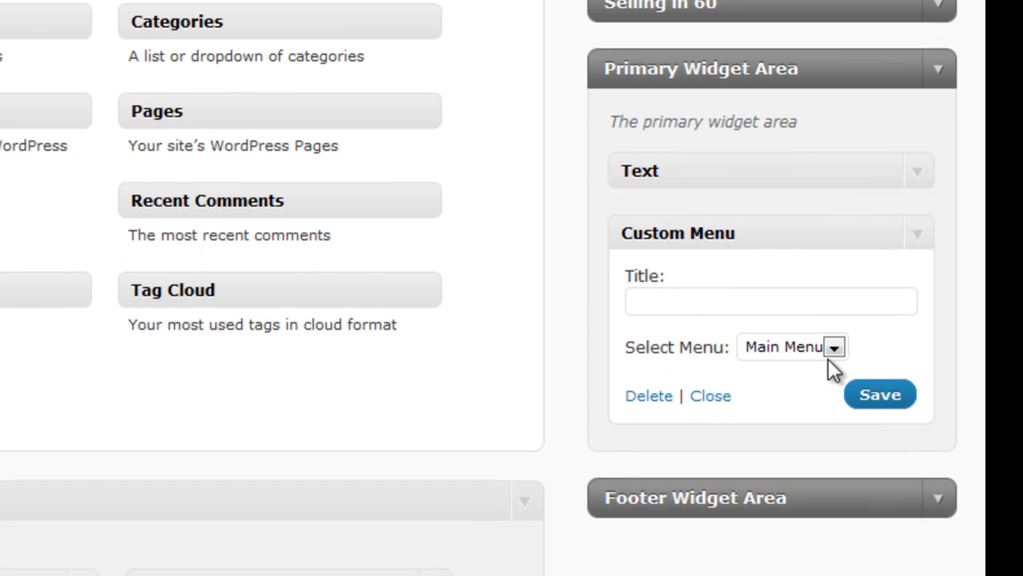
click(882, 393)
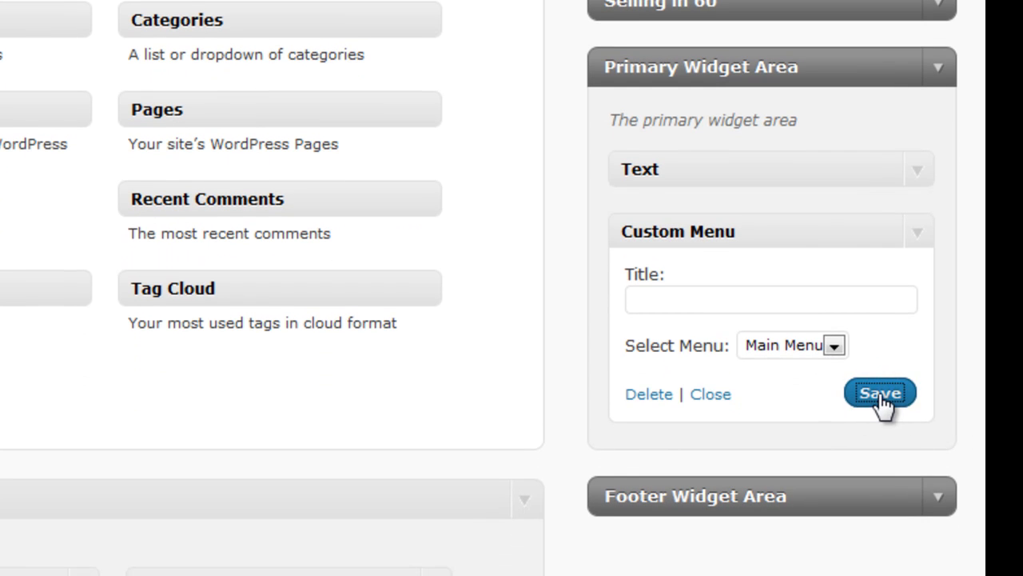
- Title the Front Page sidebar's Custom Menu widget Menu and save it, and expand the Selling in 60 sidebar
click(931, 0)
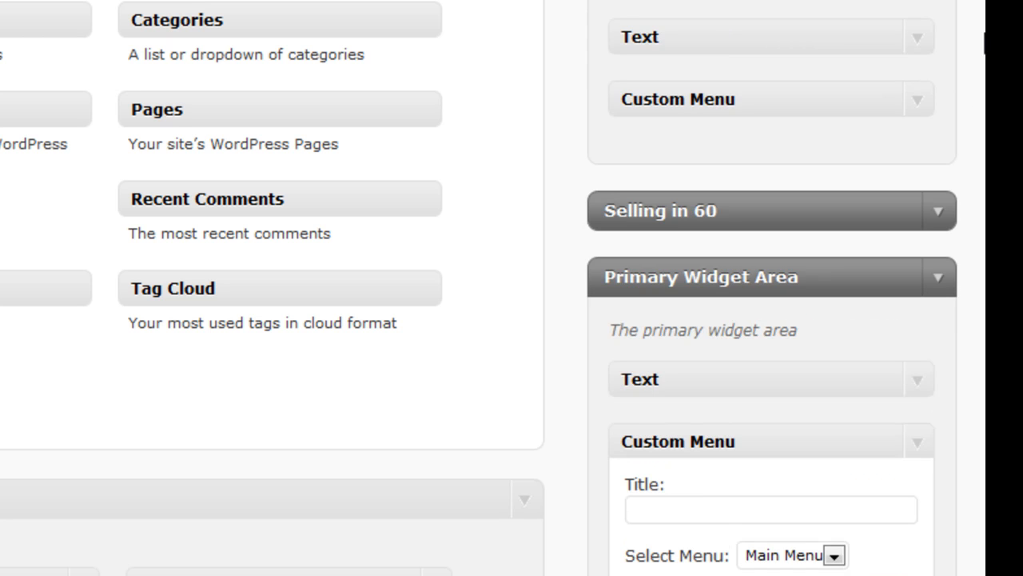
click(917, 101)
click(642, 155)
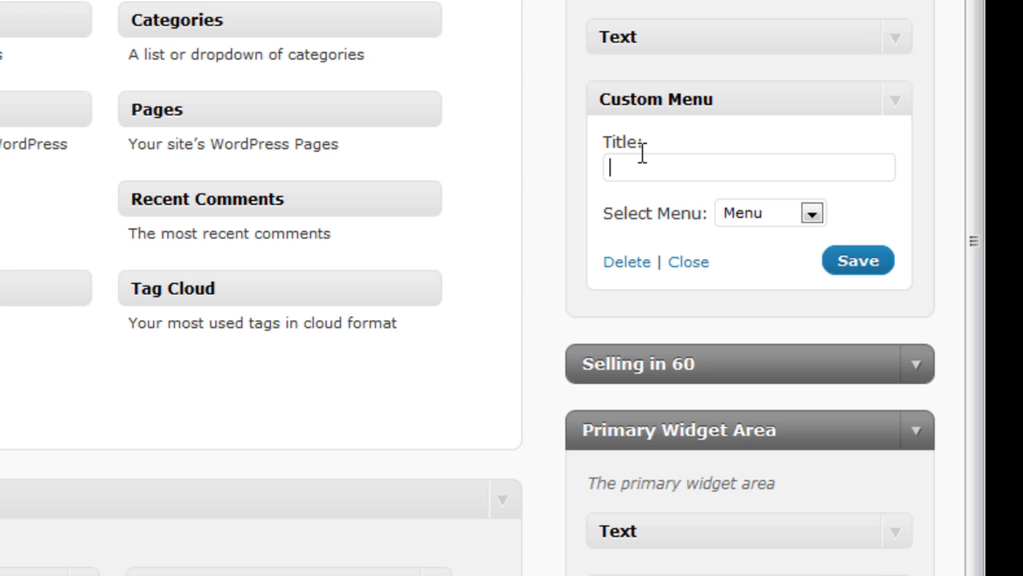
text(enu)
click(868, 273)
click(916, 366)
click(848, 266)
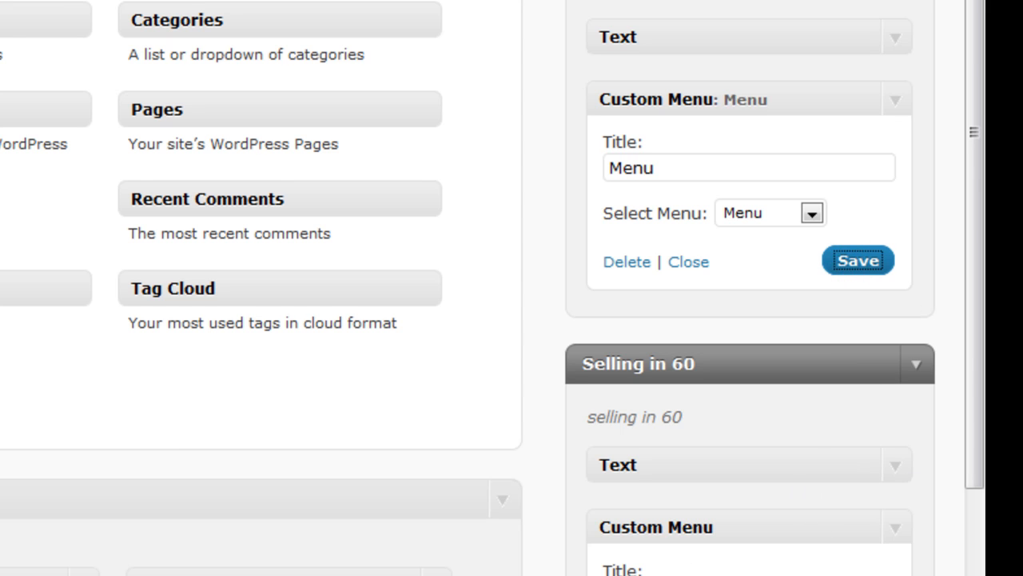
- Give the Custom Menu widget in the Selling in 60 sidebar the title Menu and save it
scroll(719, 504, down, 2)
click(665, 513)
text(Menu)
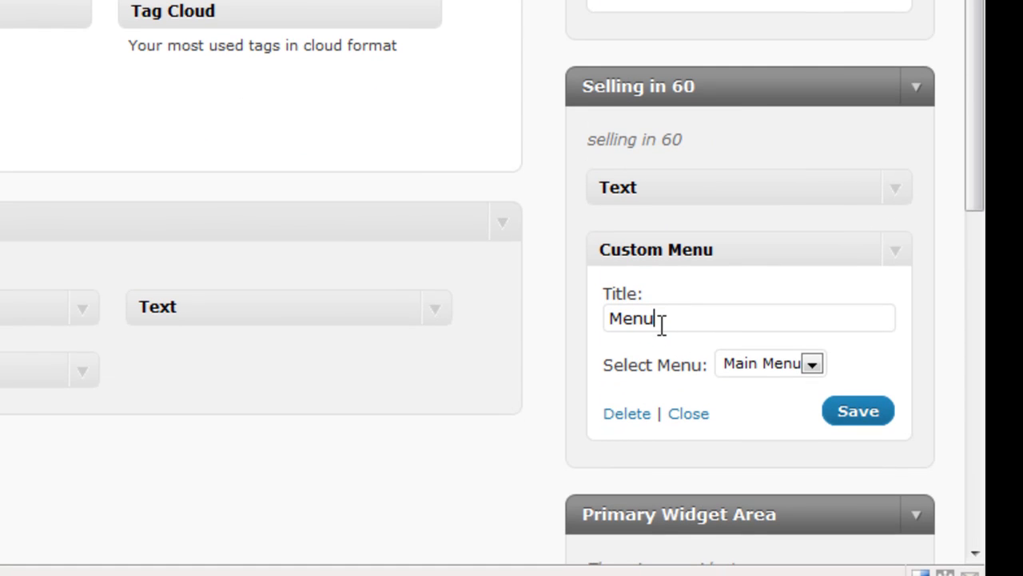
click(883, 414)
- Give the Custom Menu widget in the Primary Widget Area the title Menu and save it
scroll(912, 408, down, 5)
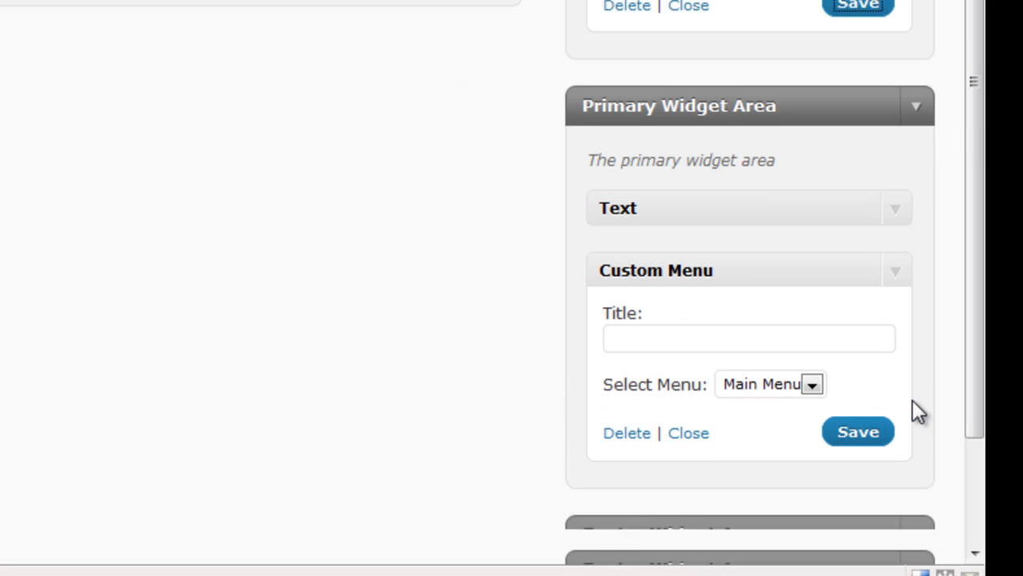
click(722, 291)
text(Menu)
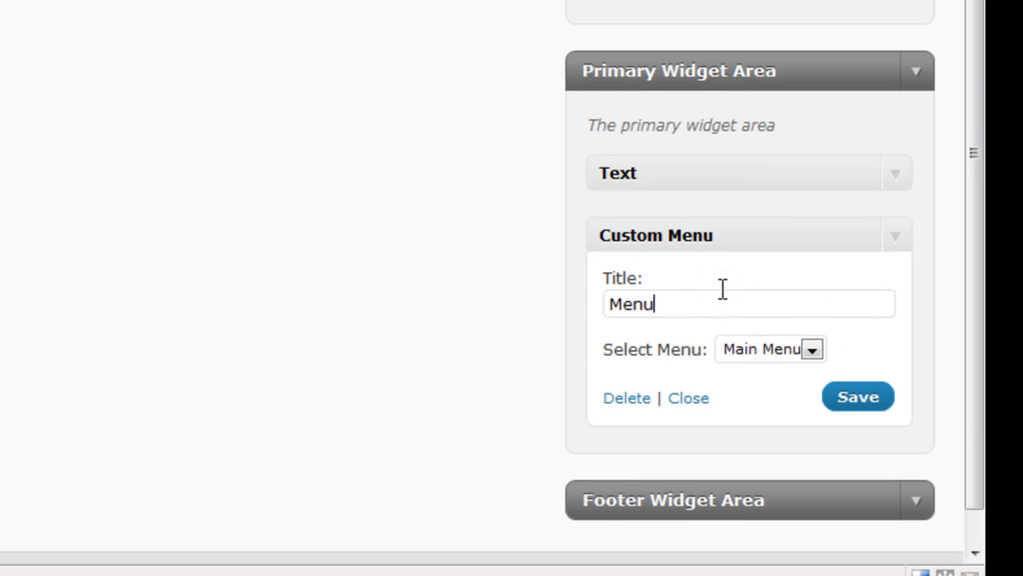
click(852, 404)
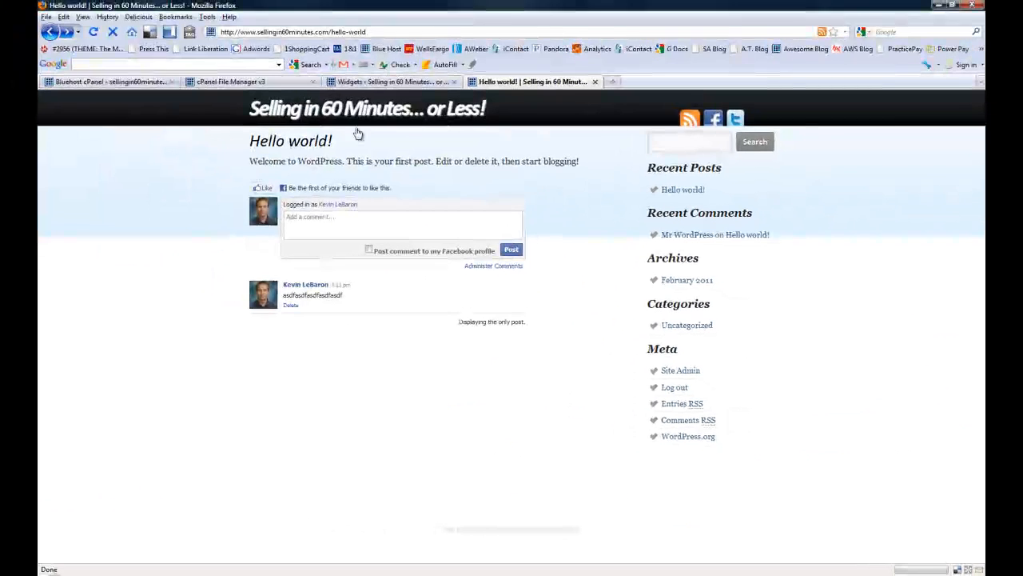
- Open the site's home page and compare its sidebar menu with the widgets set in the Primary Widget Area
click(332, 110)
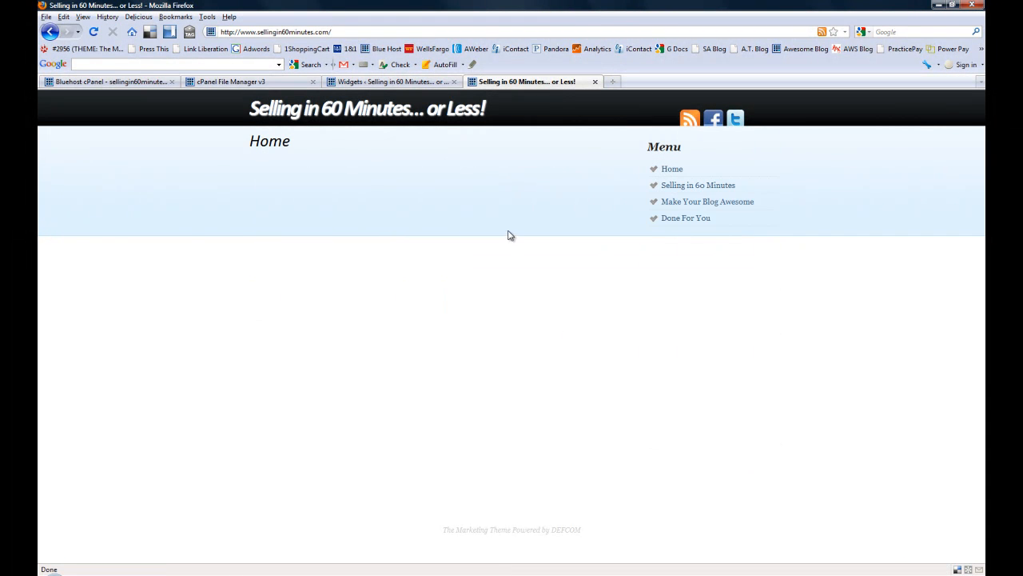
drag(729, 261, 655, 161)
click(685, 305)
click(389, 83)
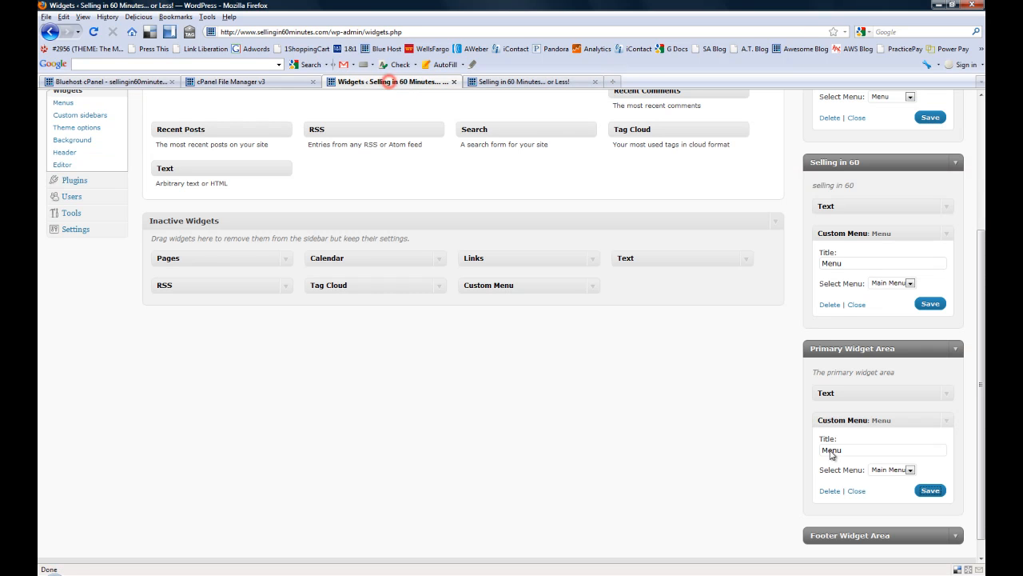
click(534, 83)
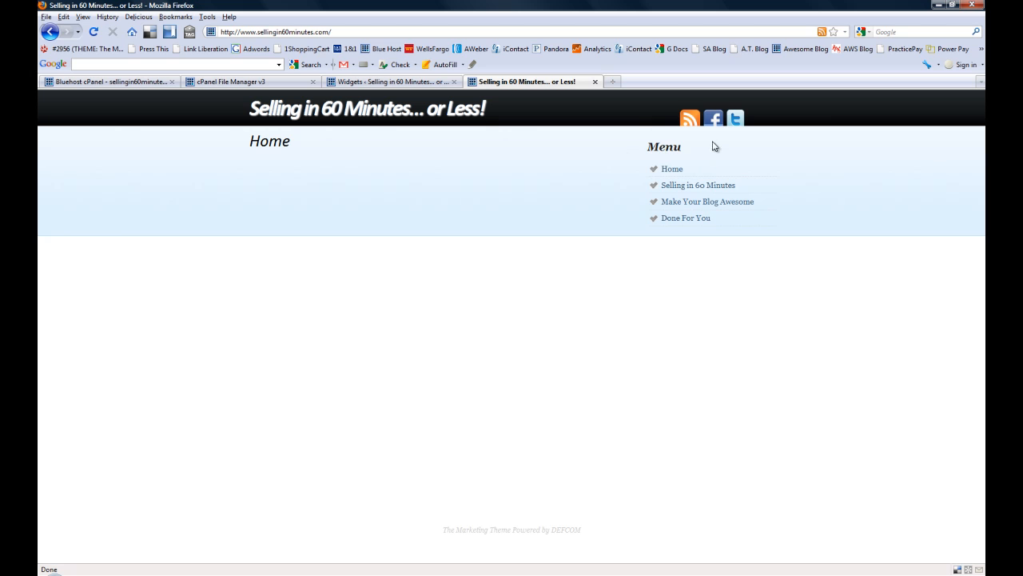
click(410, 81)
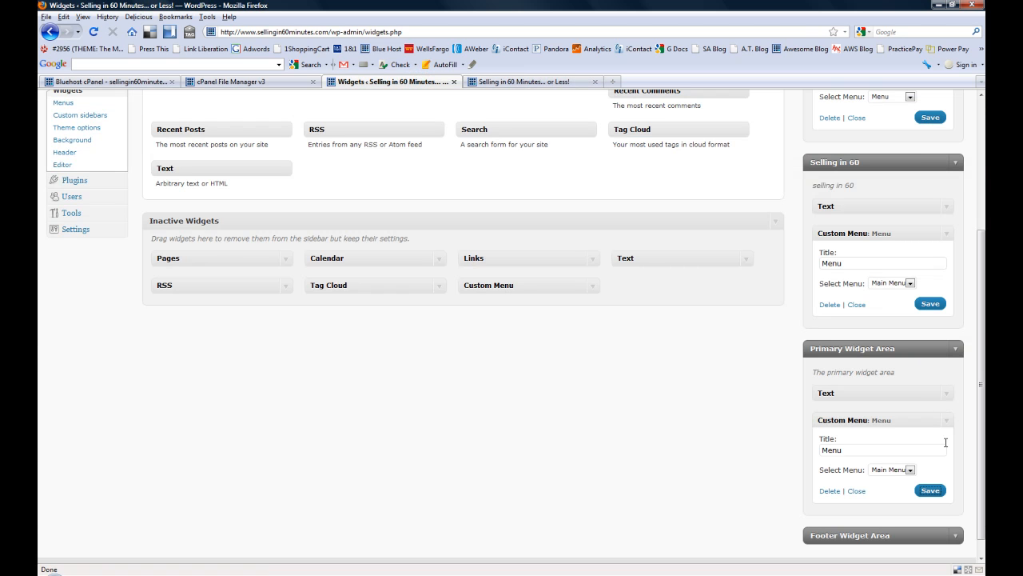
- Collapse the expanded sidebars on the Widgets page, including the Primary Widget Area
click(960, 352)
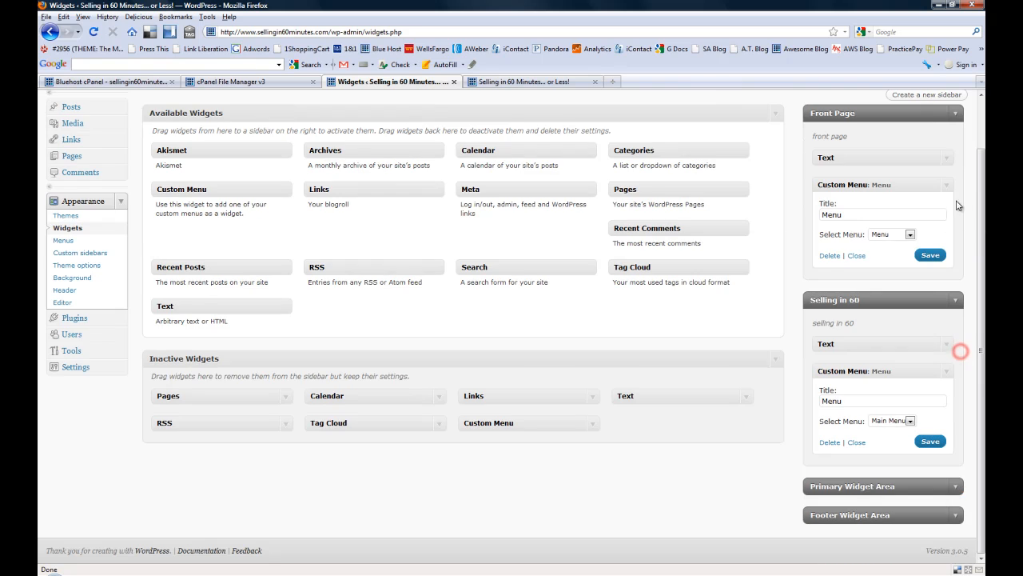
click(962, 126)
click(968, 198)
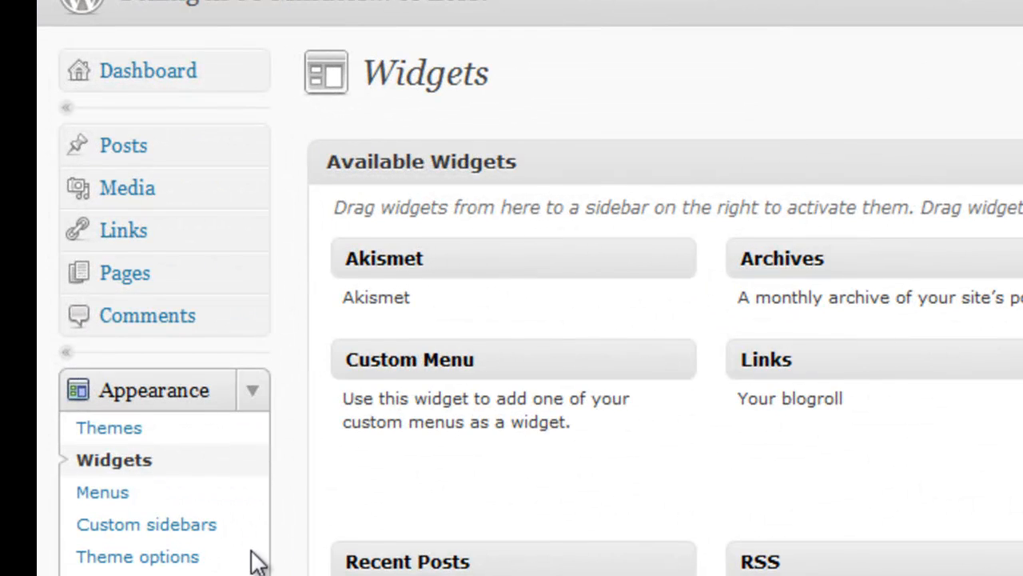
- Open the Home page for editing, assign the Front Page sidebar to its primary-widget-area, and update the page
click(117, 280)
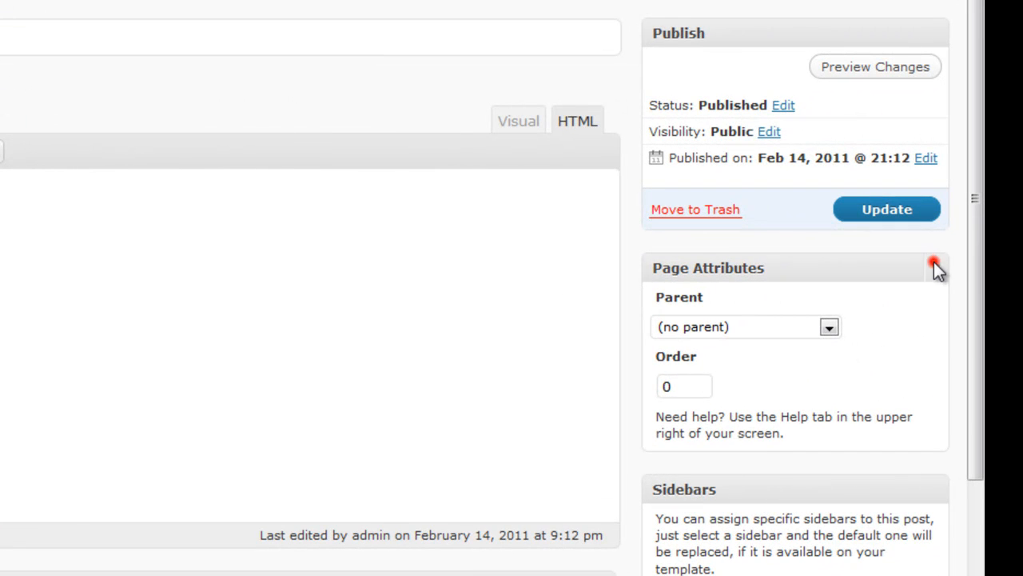
click(934, 263)
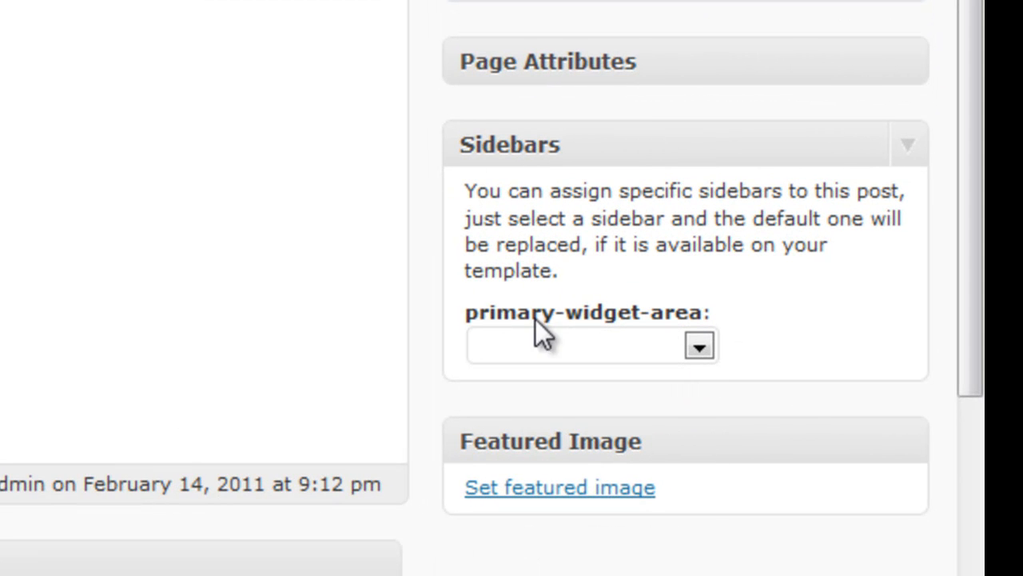
click(702, 342)
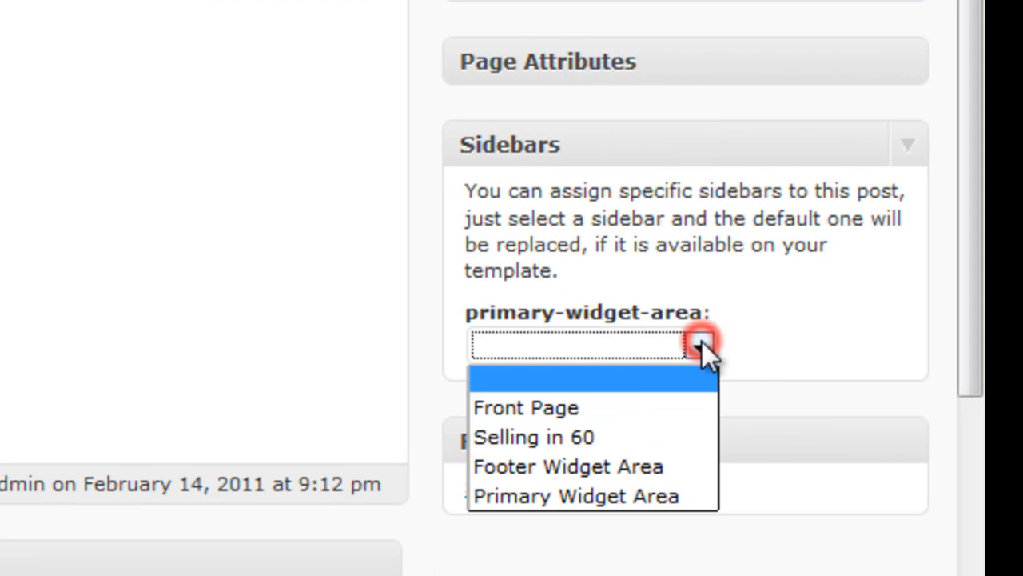
click(560, 409)
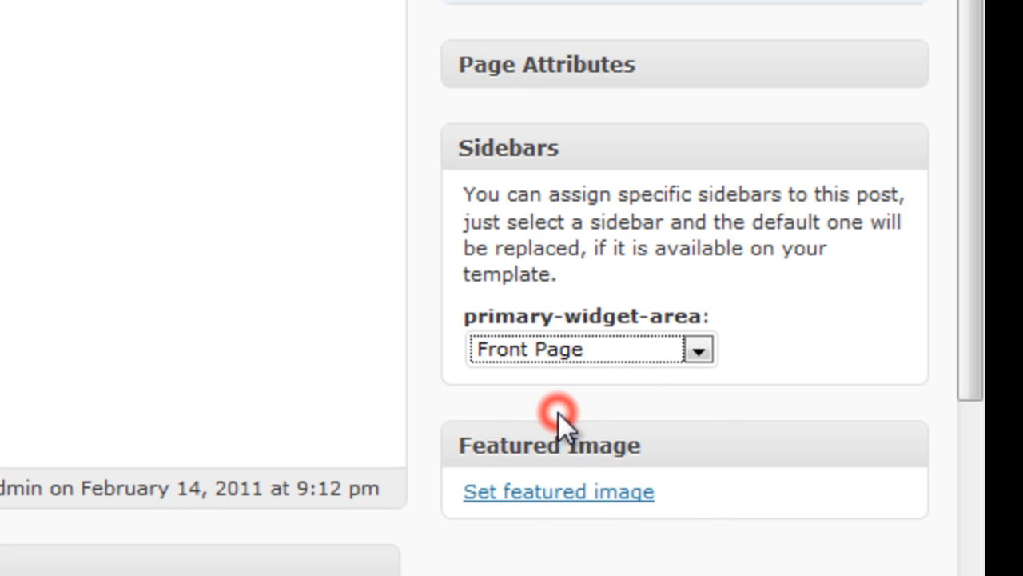
click(779, 148)
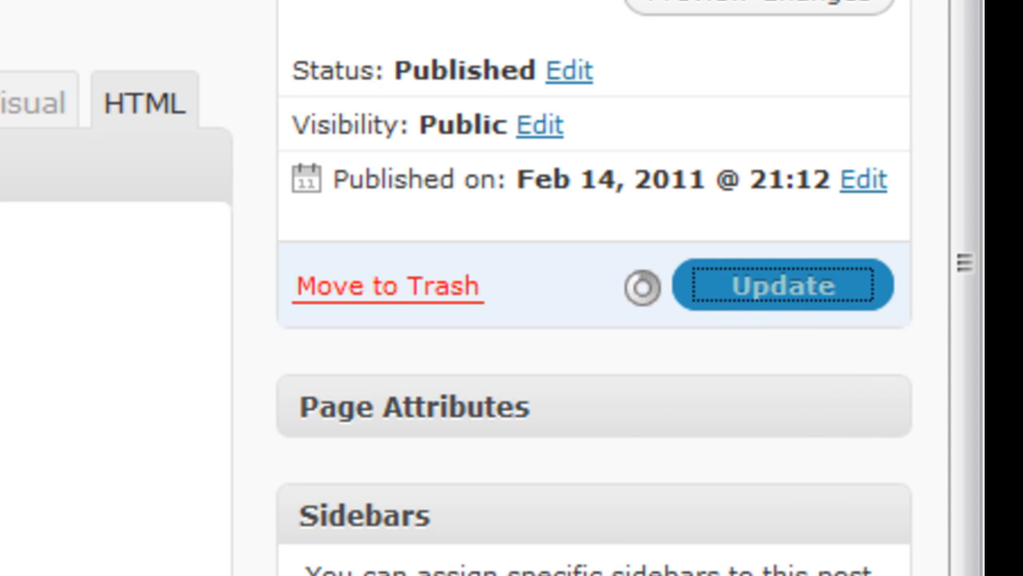
- Reload the live home page to check which menu its sidebar displays
click(416, 46)
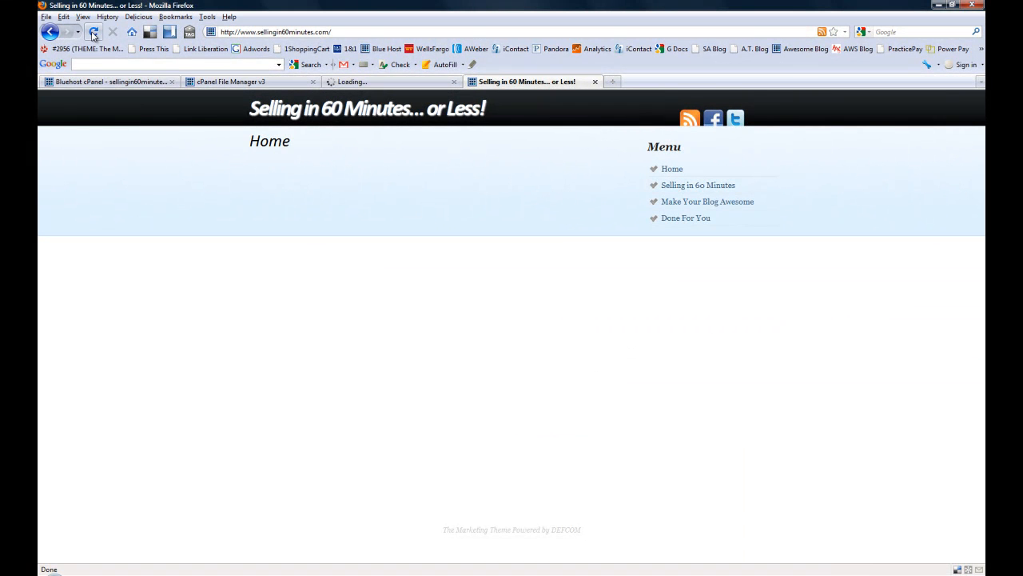
click(93, 32)
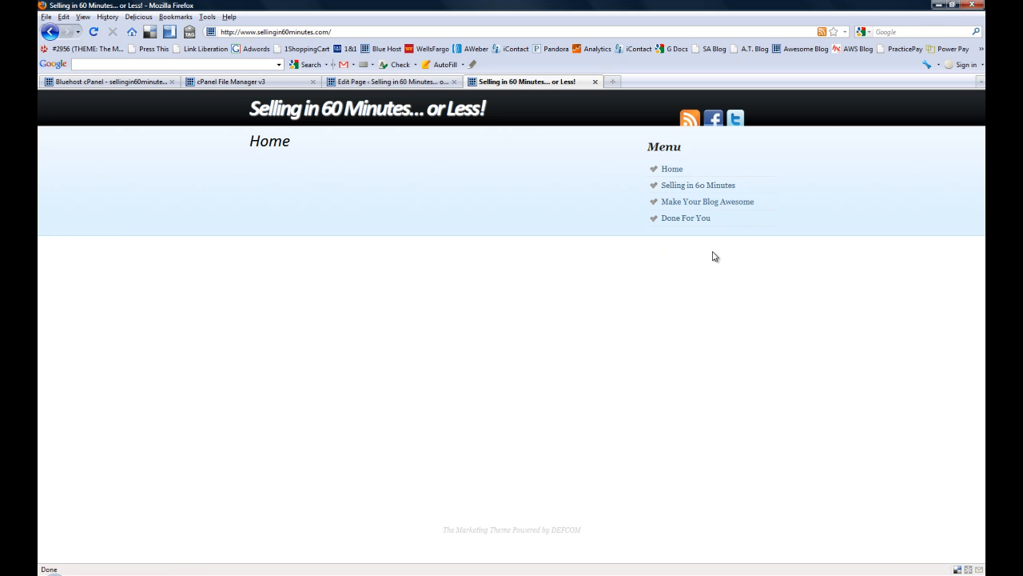
click(94, 32)
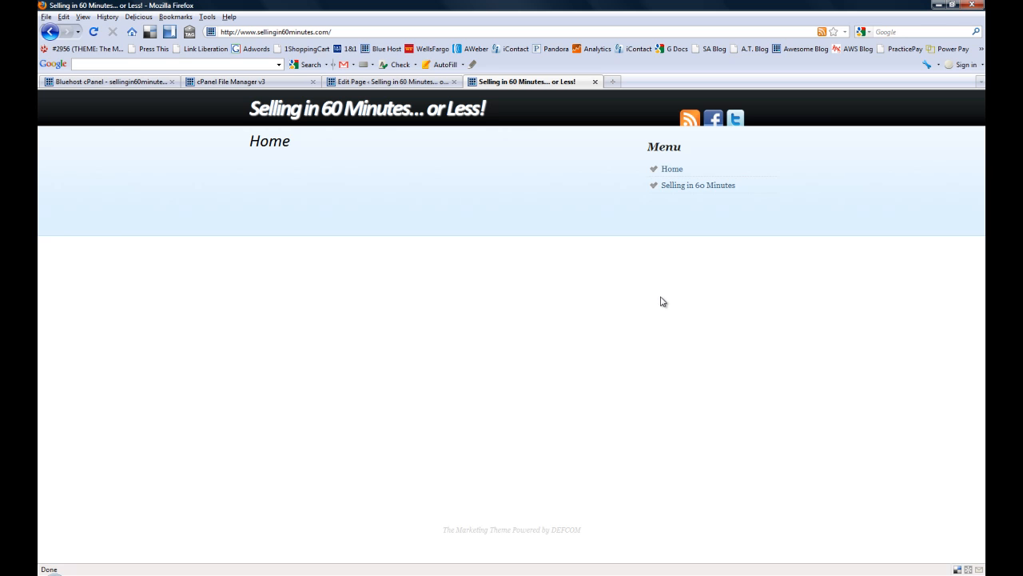
- Assign the Selling in 60 sidebar to the Done For You page's primary-widget-area and update the page
click(390, 84)
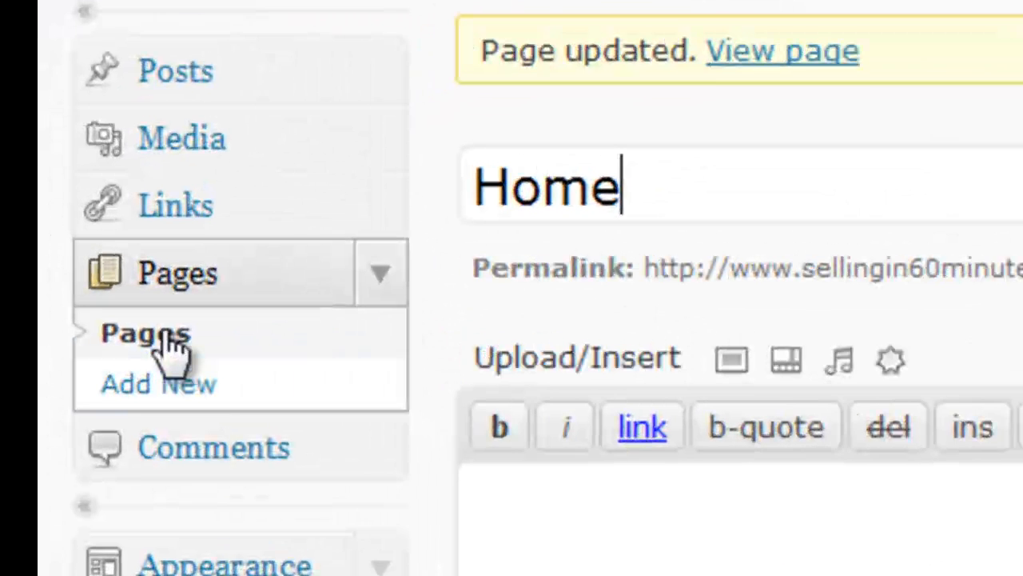
click(68, 225)
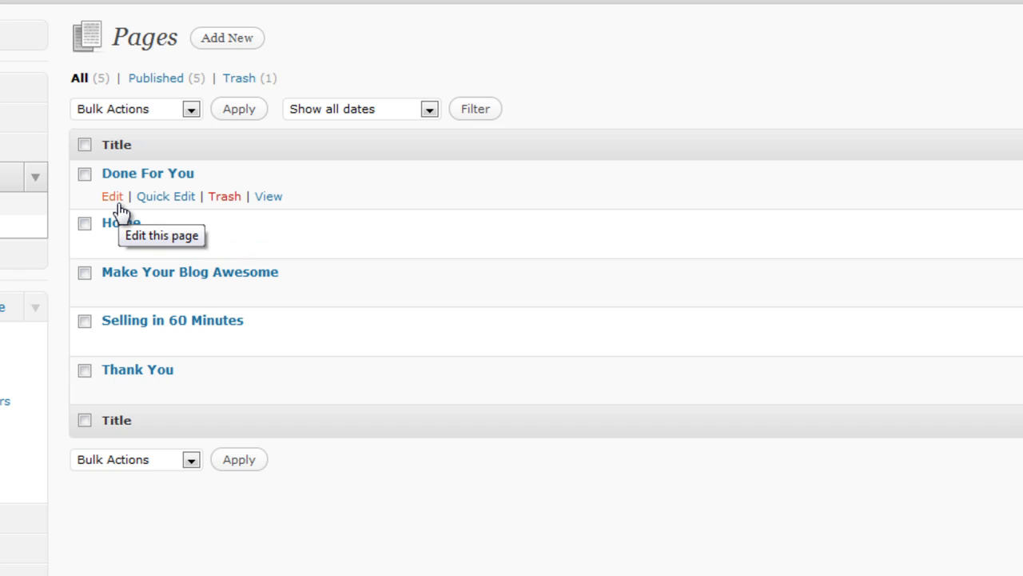
click(132, 169)
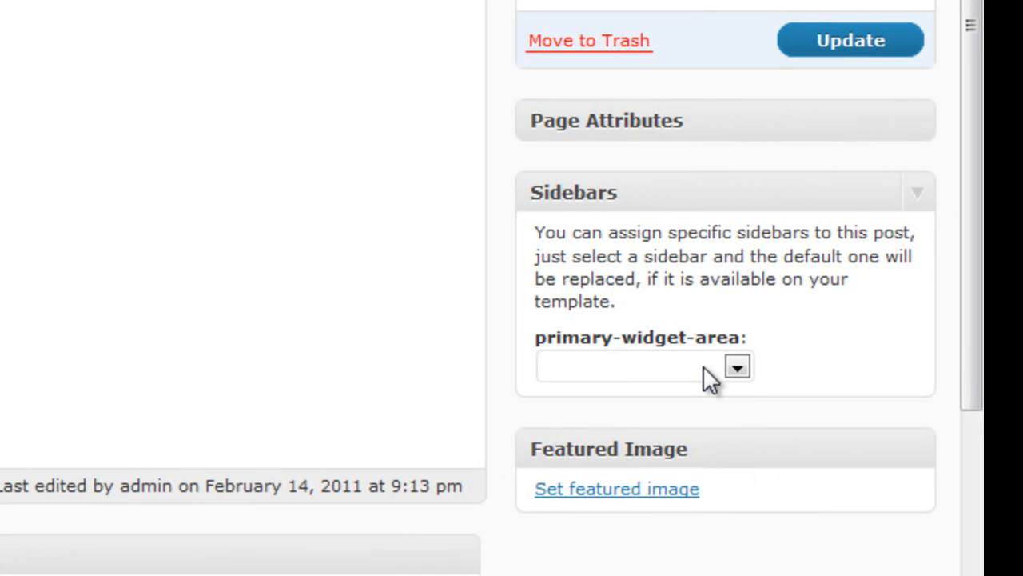
click(703, 367)
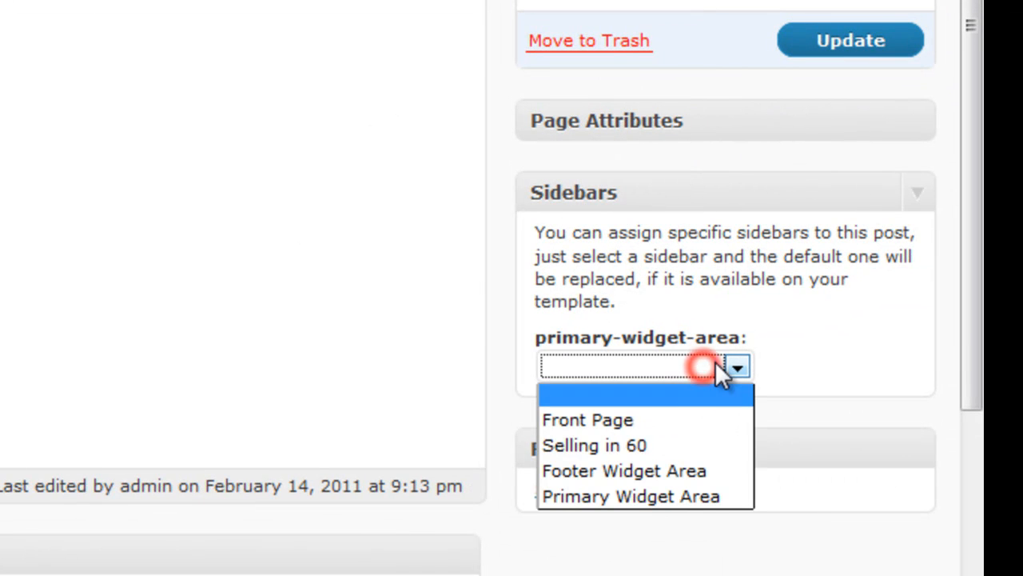
click(661, 445)
click(854, 250)
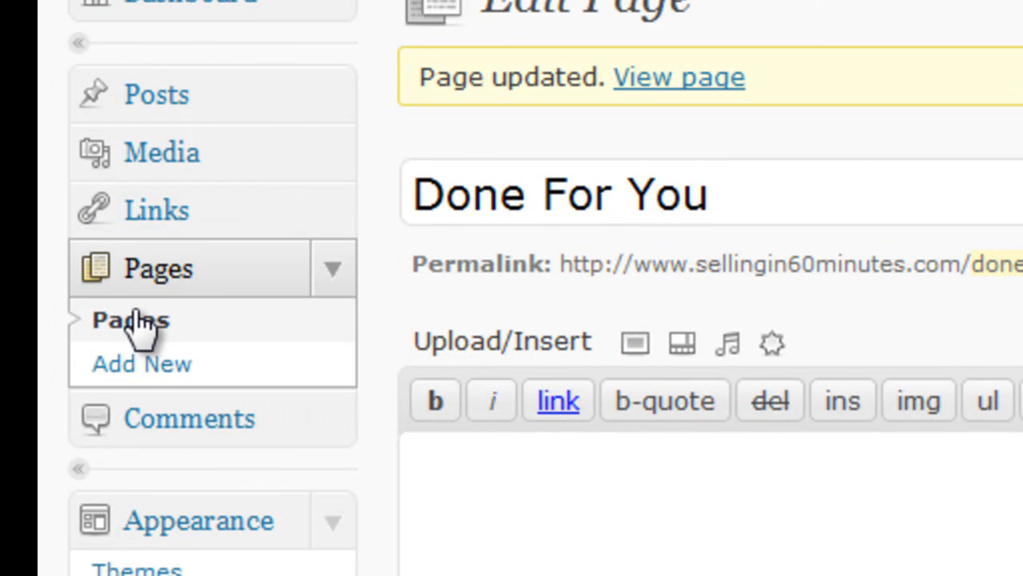
- Open the Make Your Blog Awesome page for editing from the list of pages
click(140, 324)
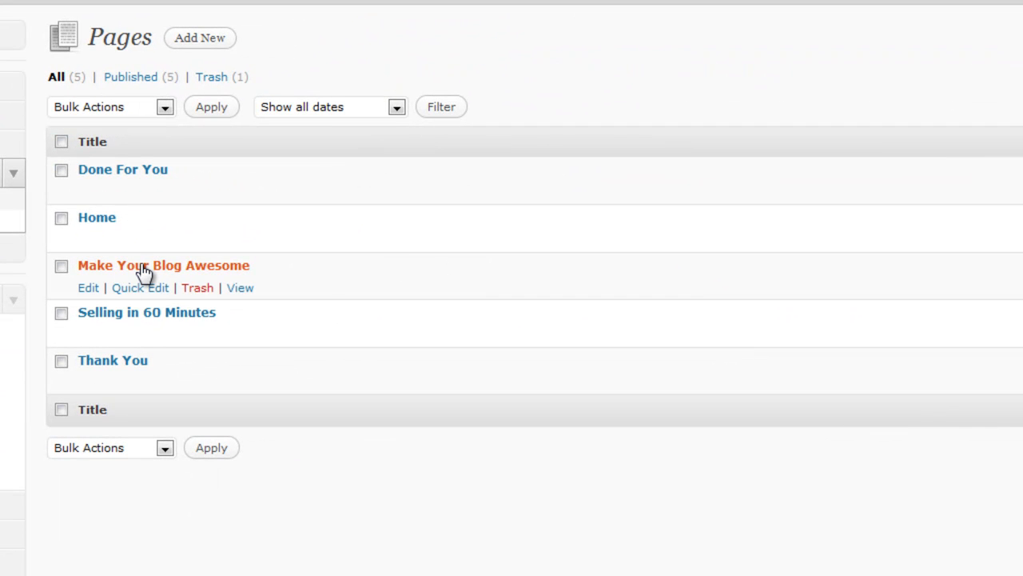
click(126, 264)
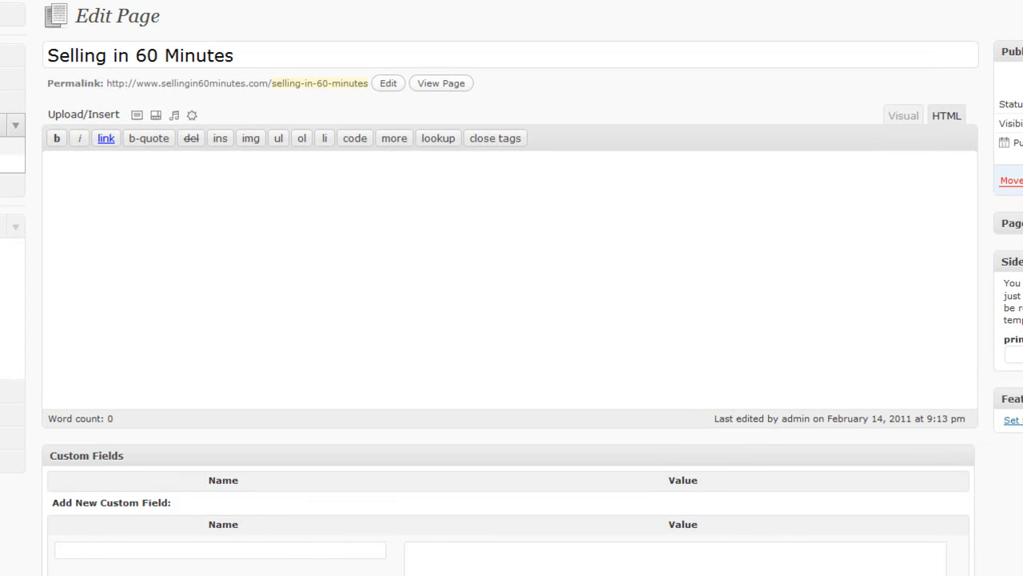
- Assign the Selling in 60 sidebar to the Selling in 60 Minutes page's primary-widget-area and update the page
click(1014, 354)
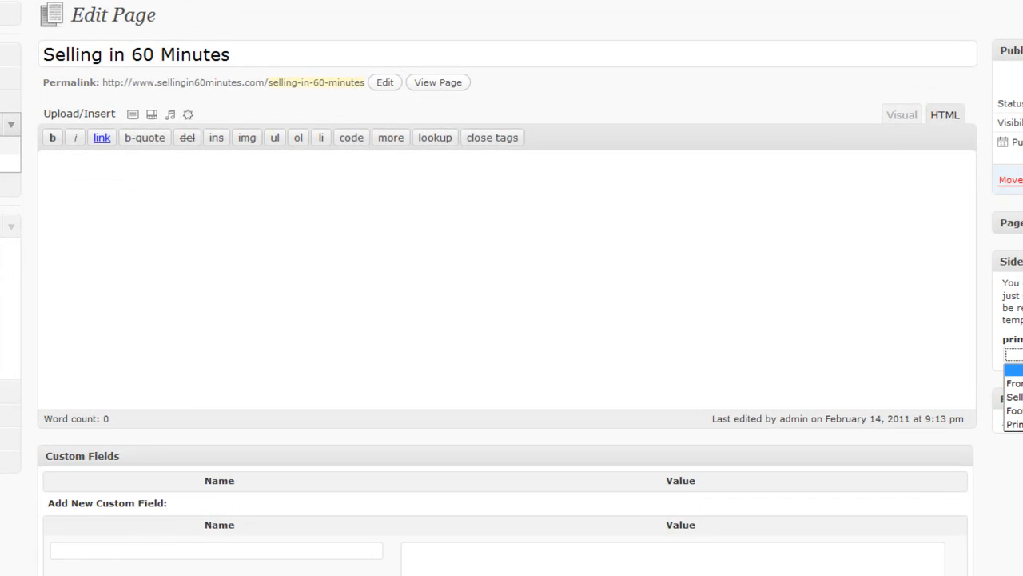
click(1014, 396)
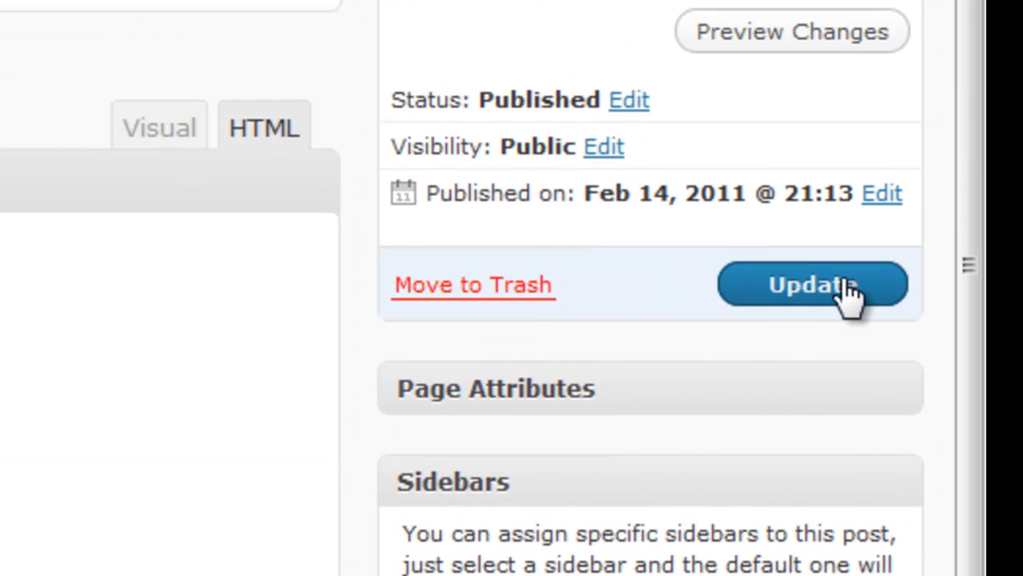
click(840, 14)
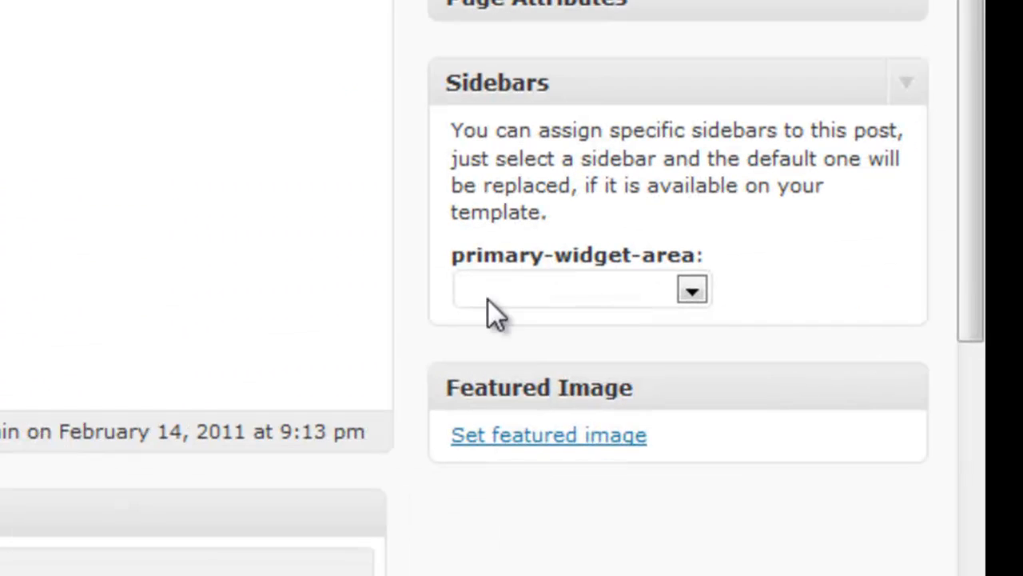
- Assign the Selling in 60 sidebar to the Thank You page's primary-widget-area, update the page, and go back to the list of pages
click(688, 292)
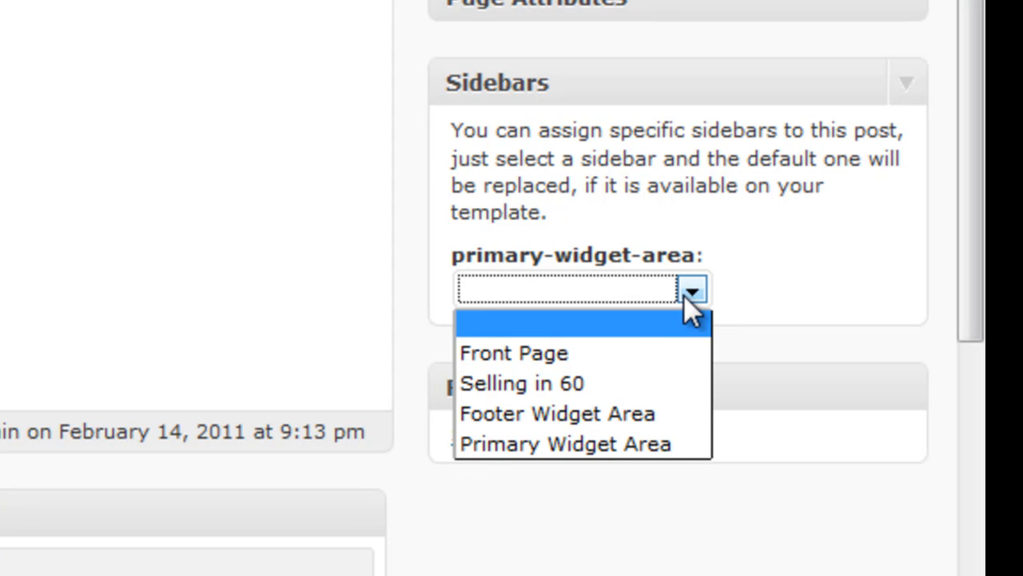
click(521, 384)
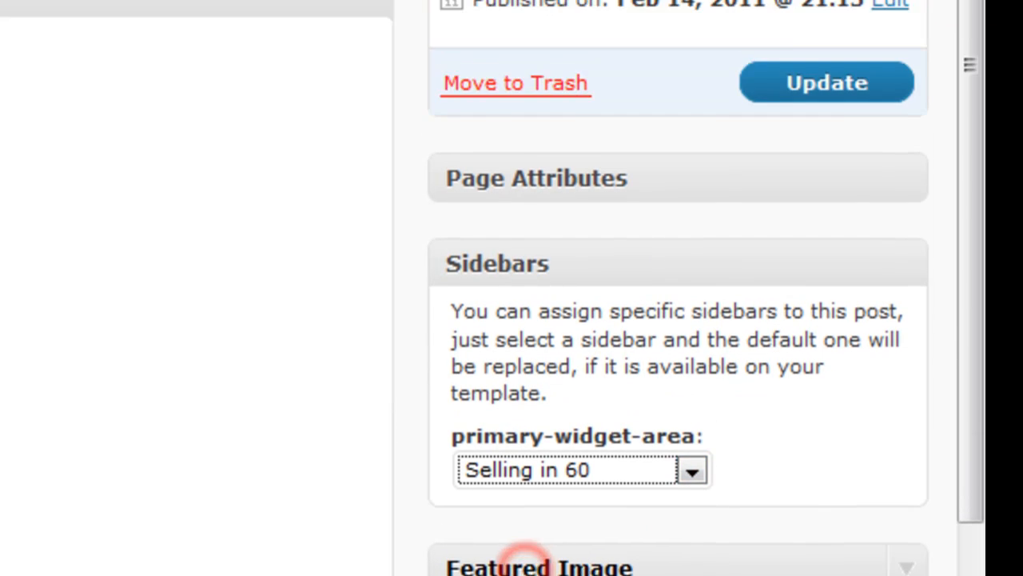
click(808, 88)
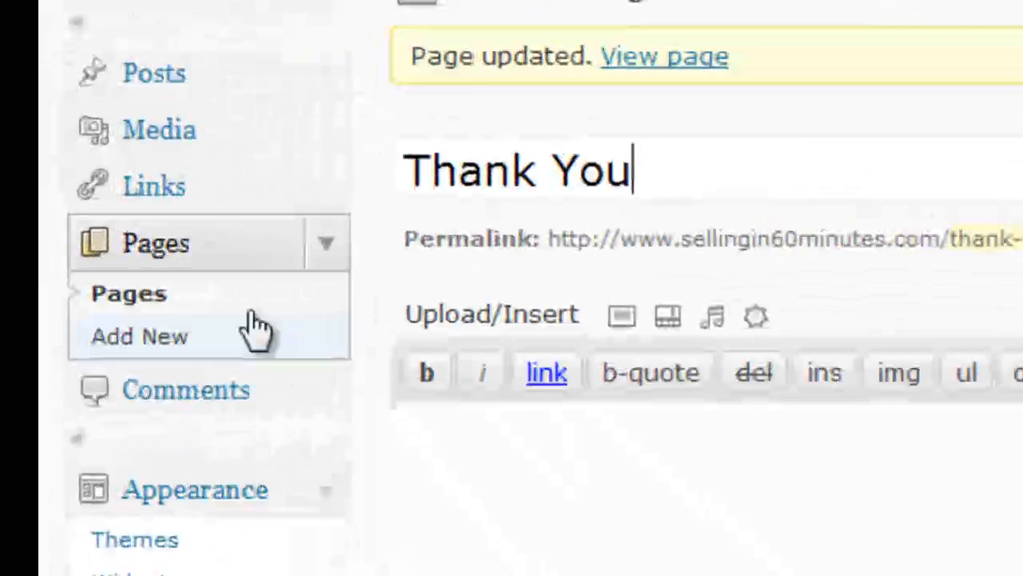
click(69, 227)
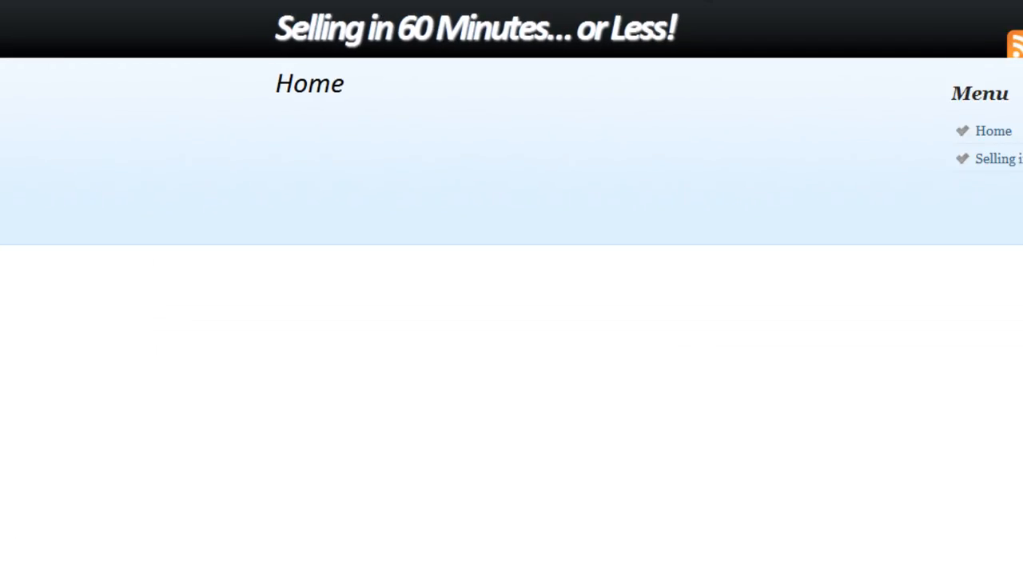
- Visit the live Selling in 60 Minutes page and return to Home to compare the sidebar menus on both pages
click(988, 158)
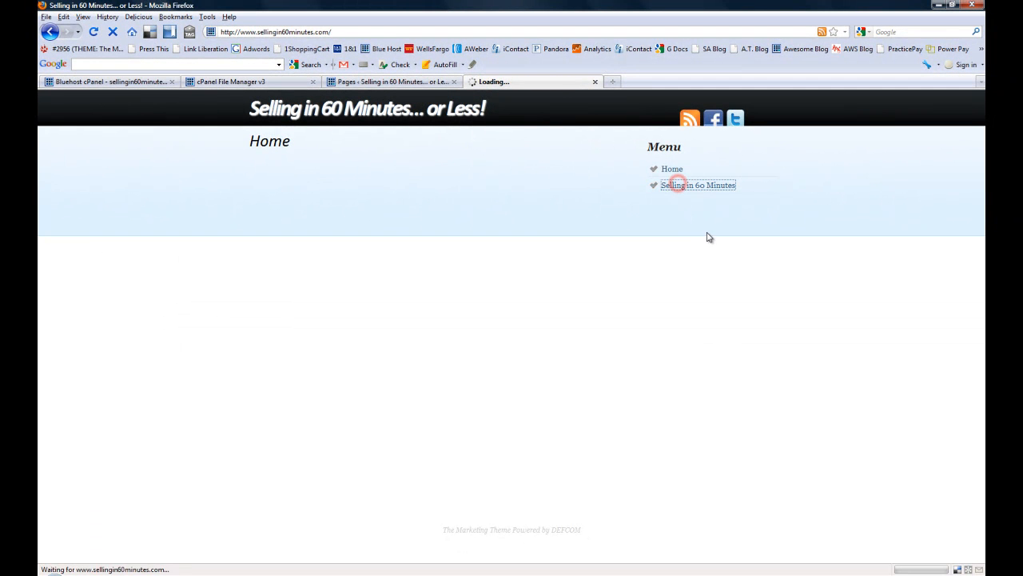
click(670, 169)
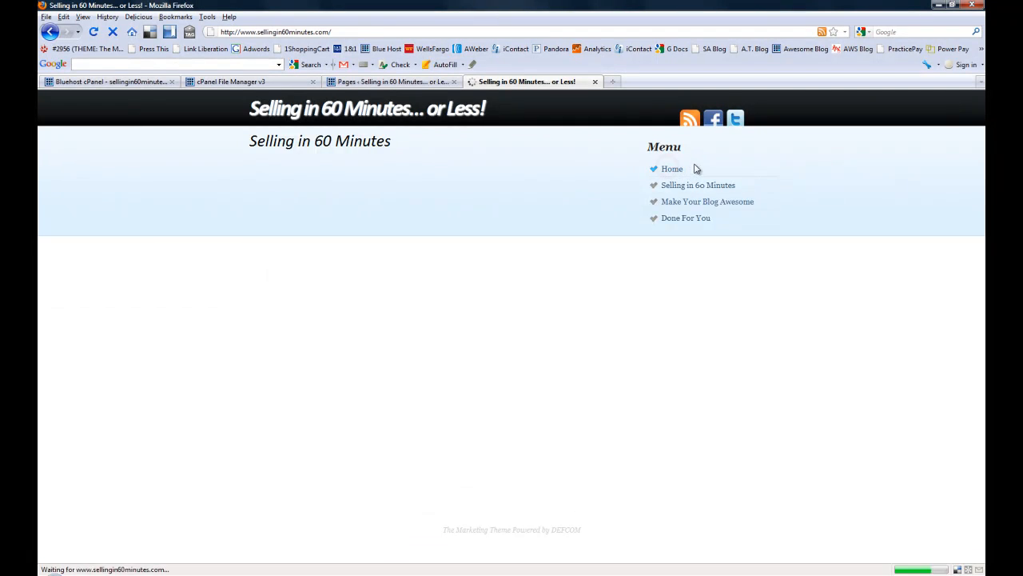
- Return to the site's admin and expand the Primary Widget Area and Selling in 60 sidebars on the Widgets page to review their widgets
click(370, 83)
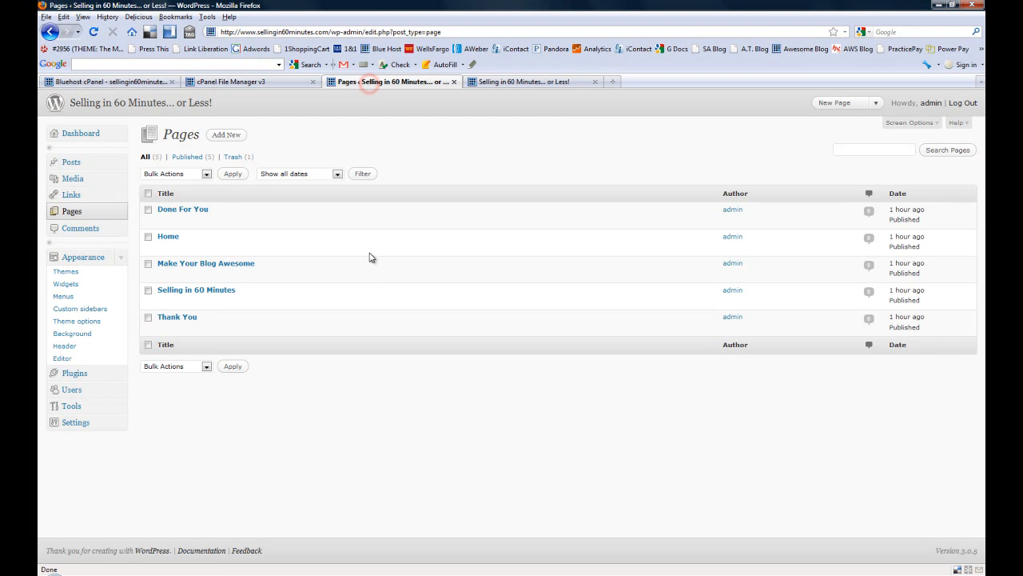
click(72, 289)
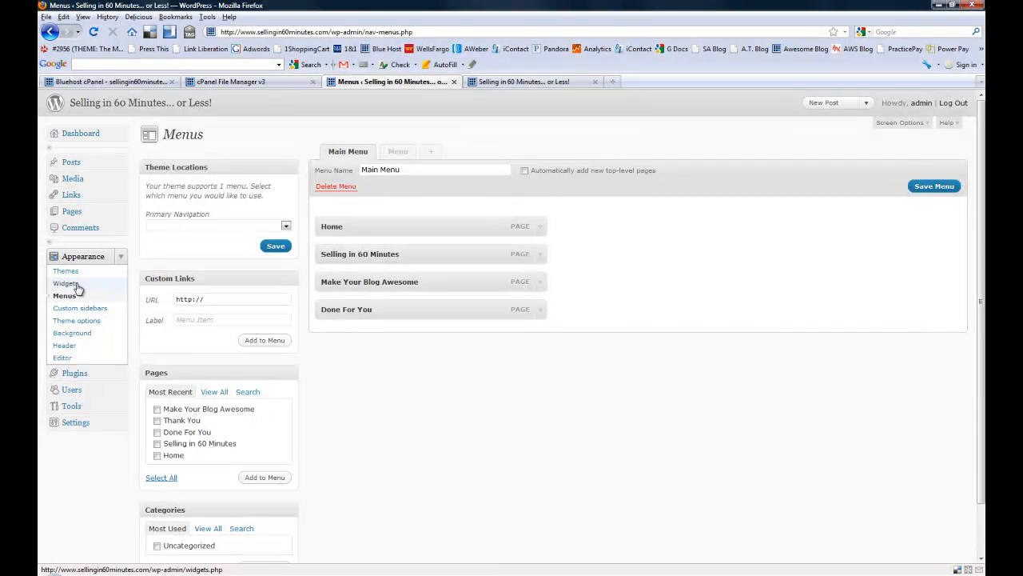
click(67, 283)
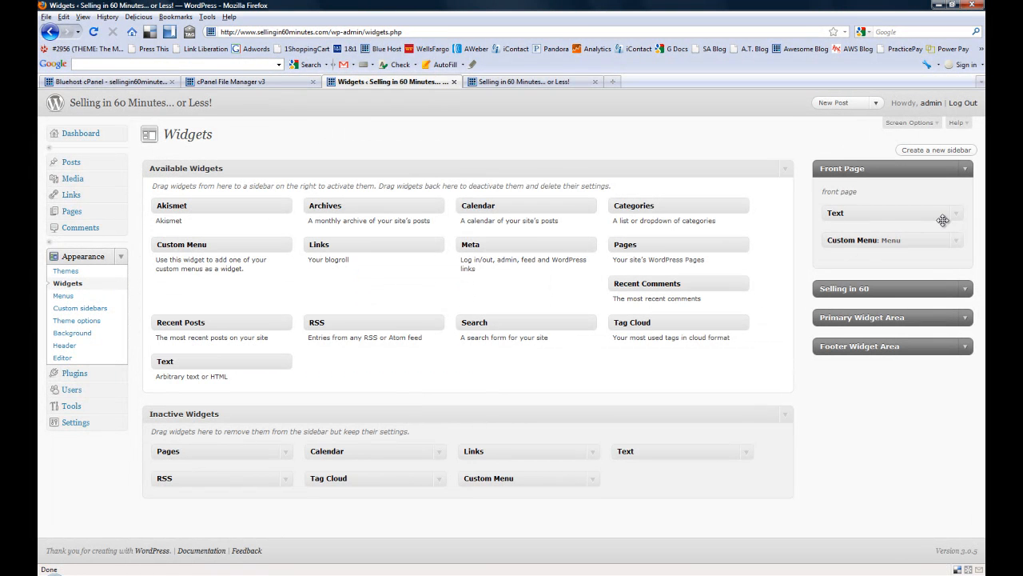
click(965, 318)
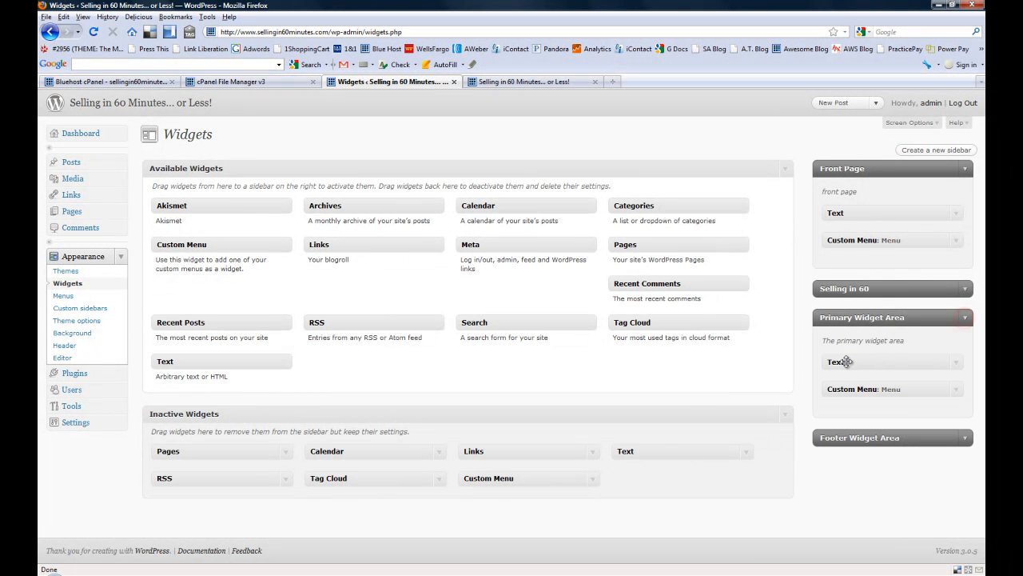
click(965, 289)
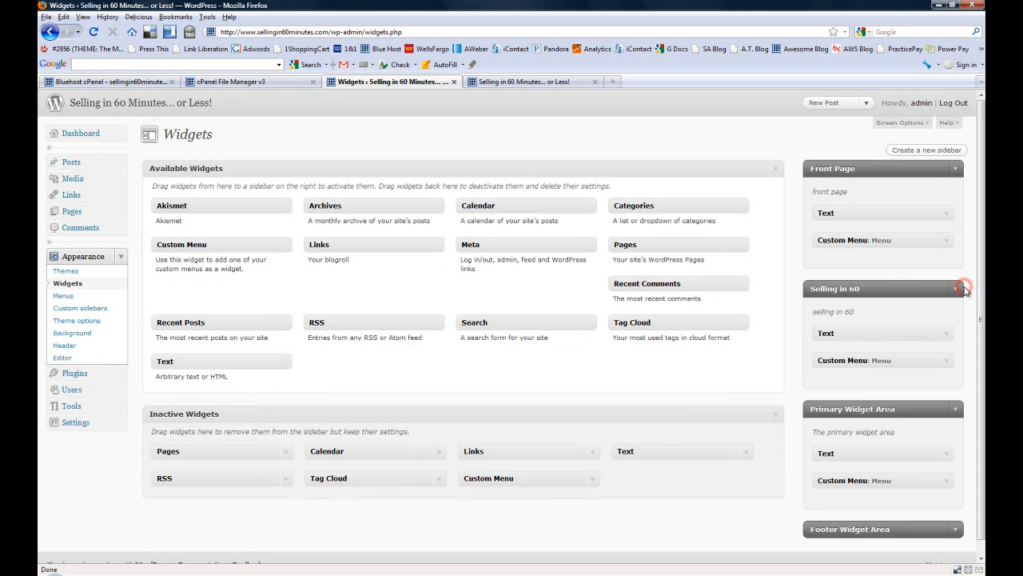